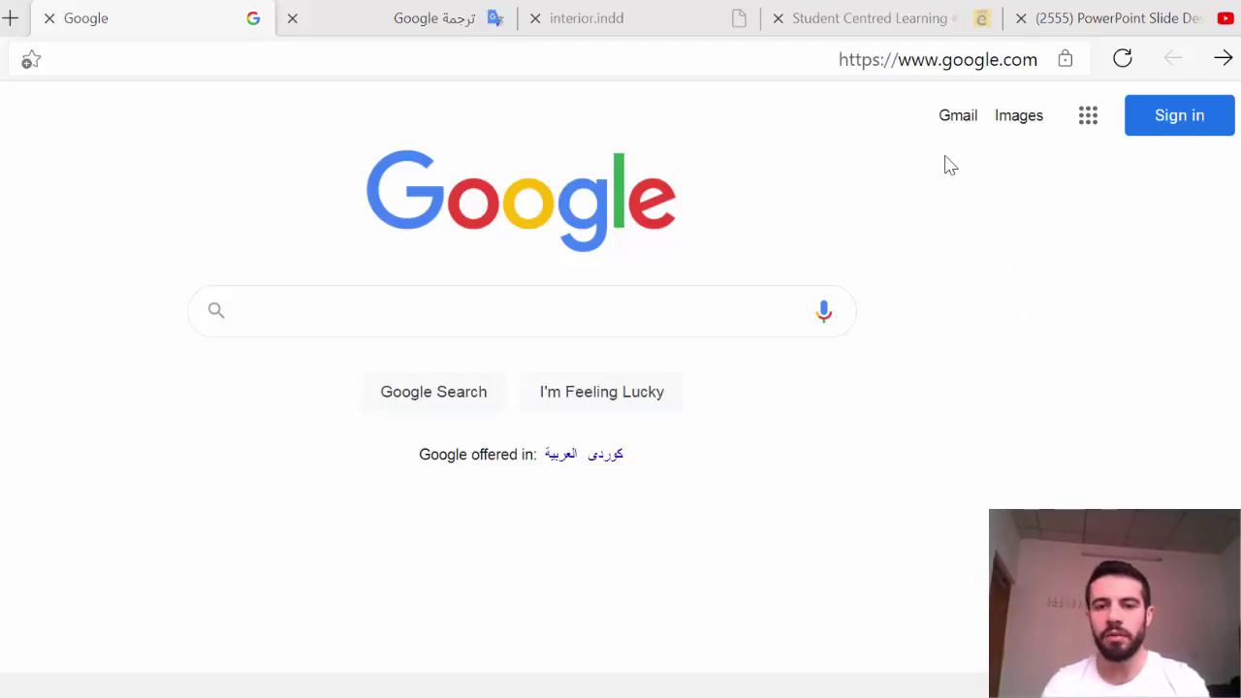
Step: From google.com, sign in to the university Google account and open its Gmail inbox
click(710, 66)
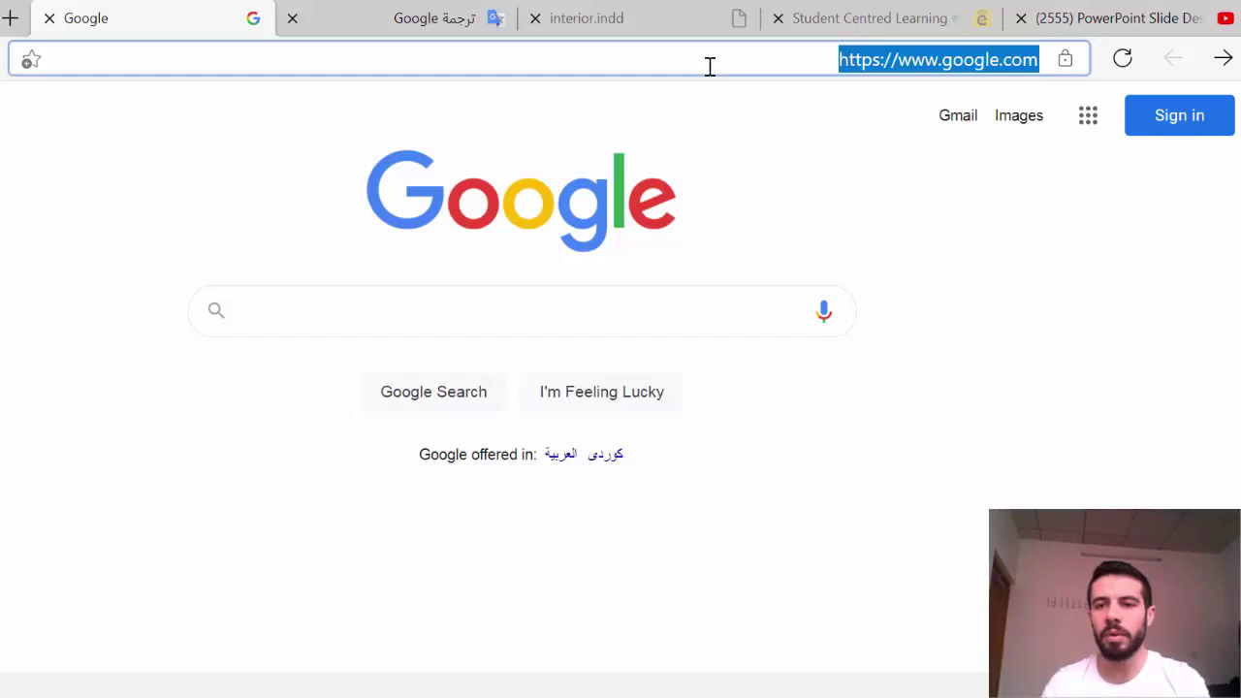
click(772, 154)
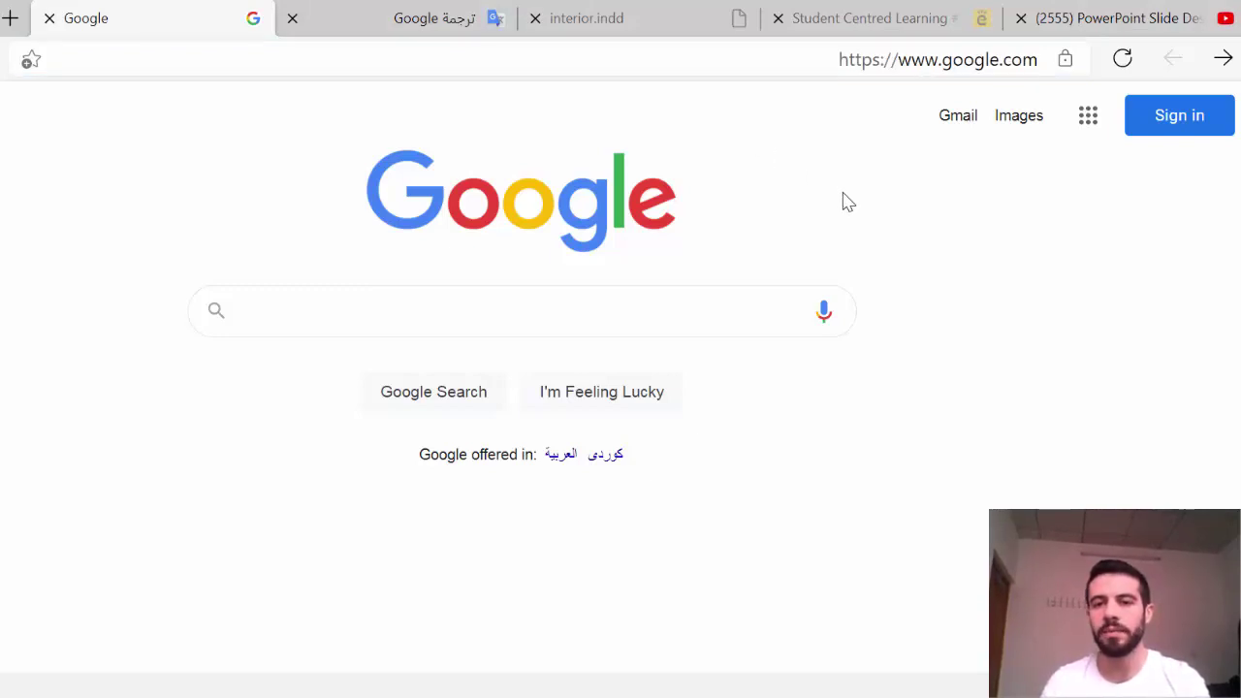
click(958, 118)
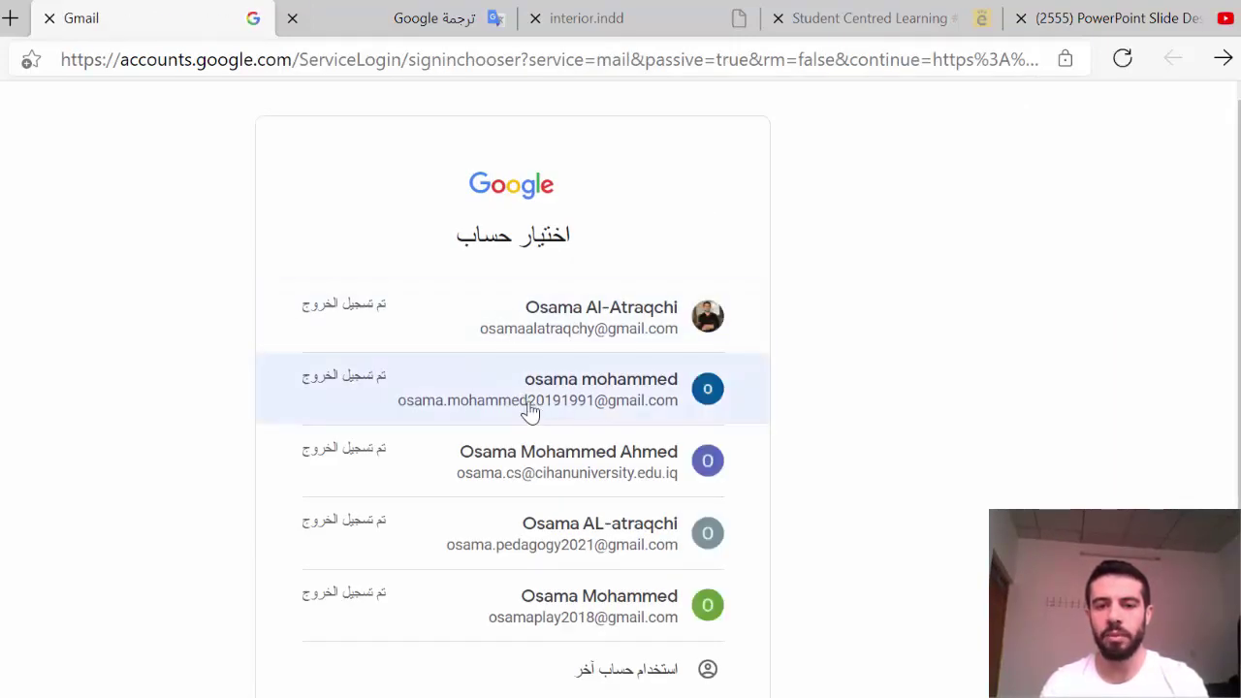
click(535, 468)
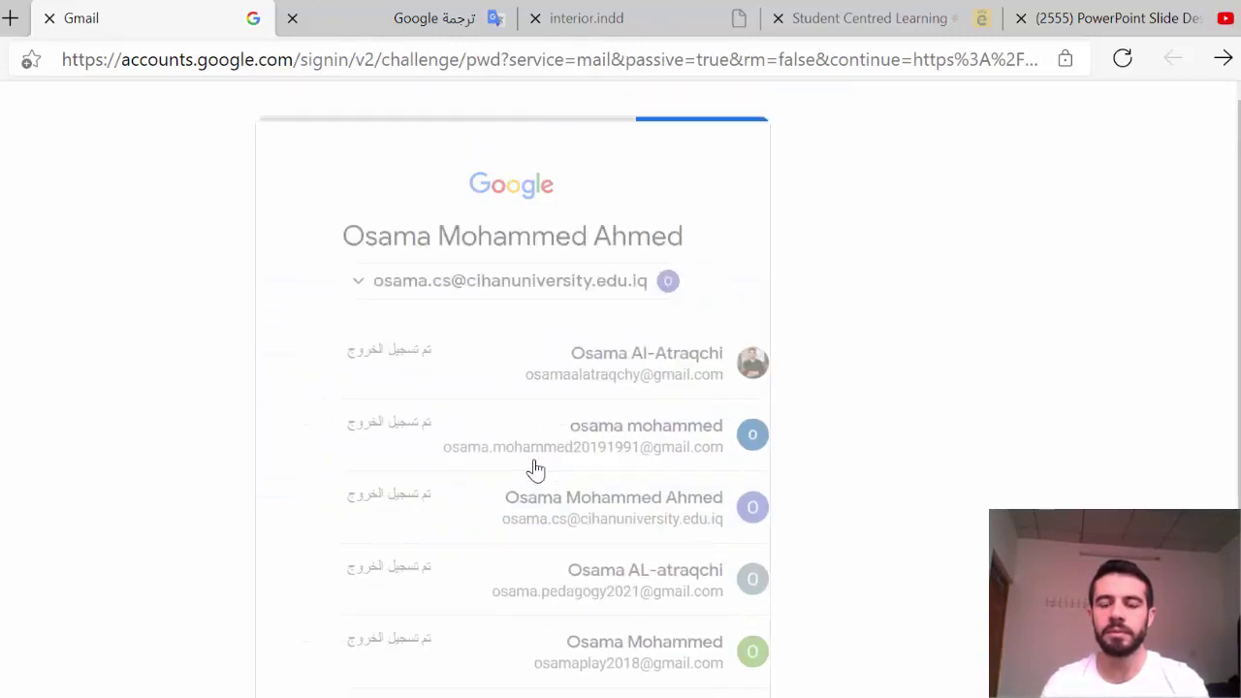
click(357, 547)
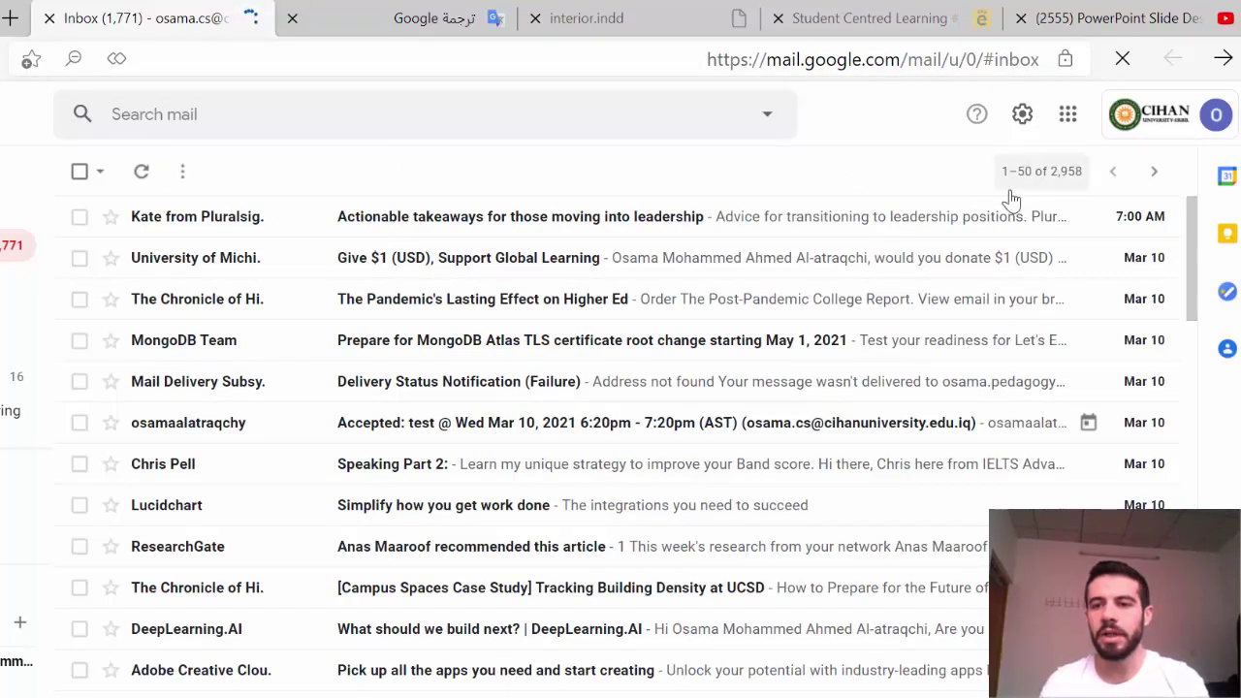
Step: Launch Google Calendar from Gmail's Google apps menu
click(1067, 116)
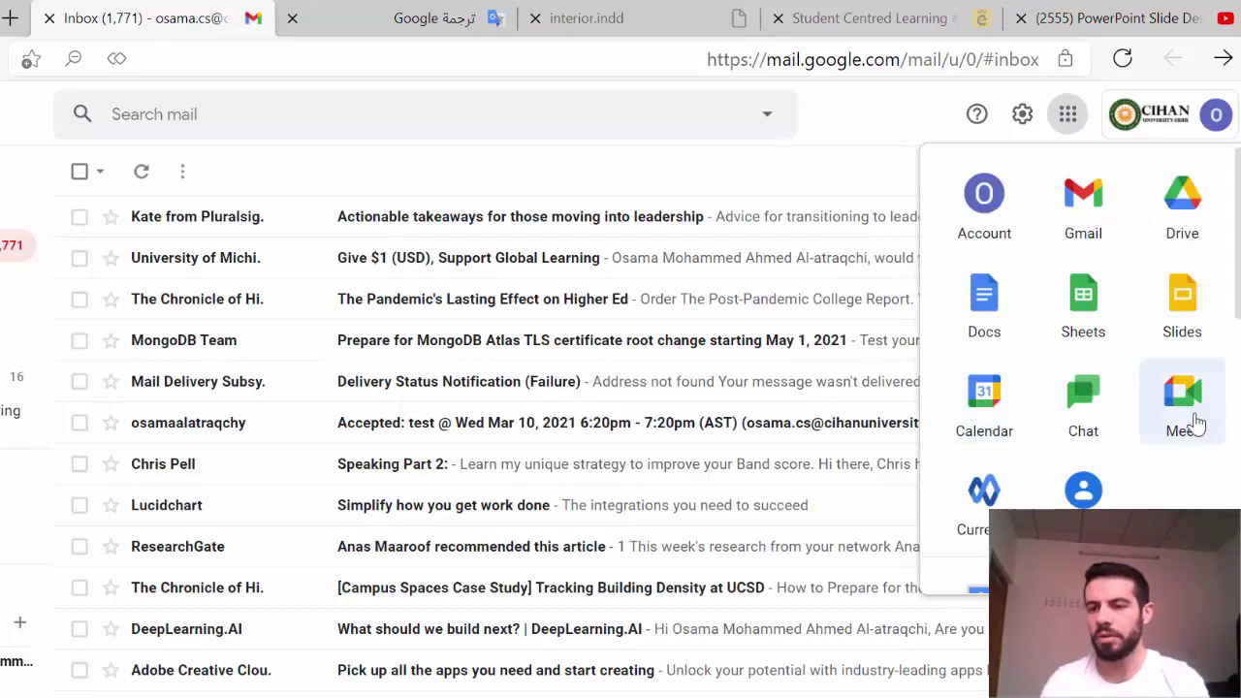
click(984, 397)
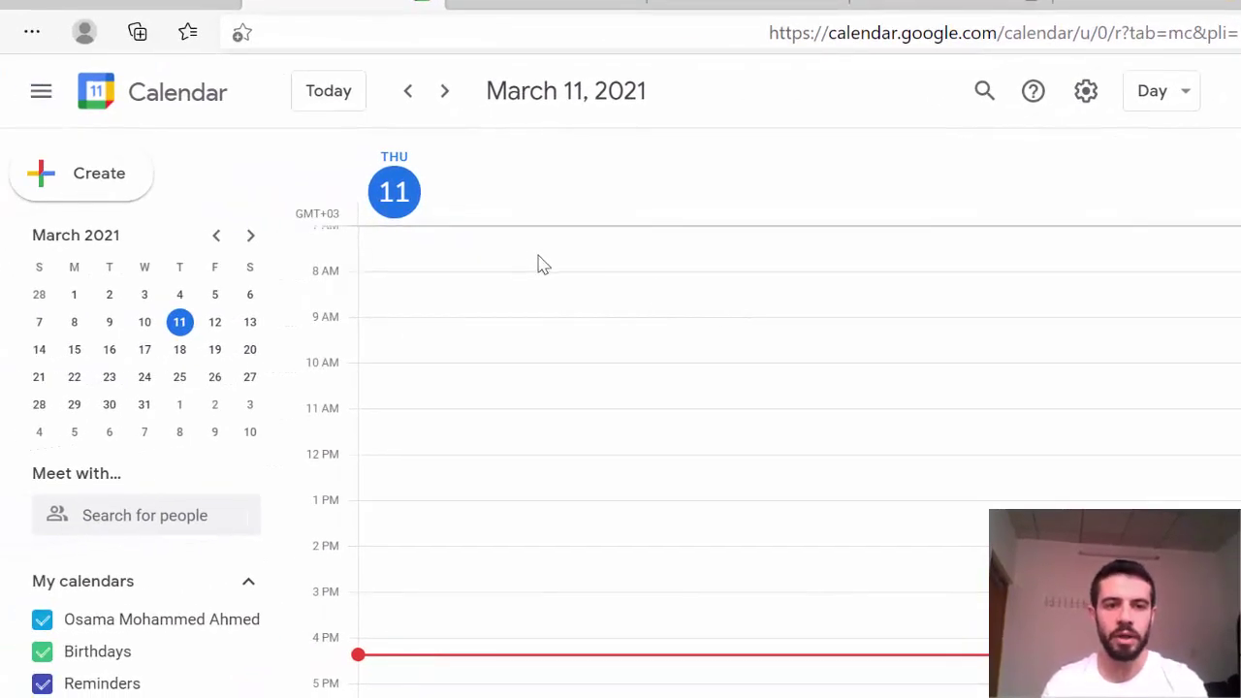
Step: Create a new event titled 'Microbiology Meeting' and open its date picker
click(114, 192)
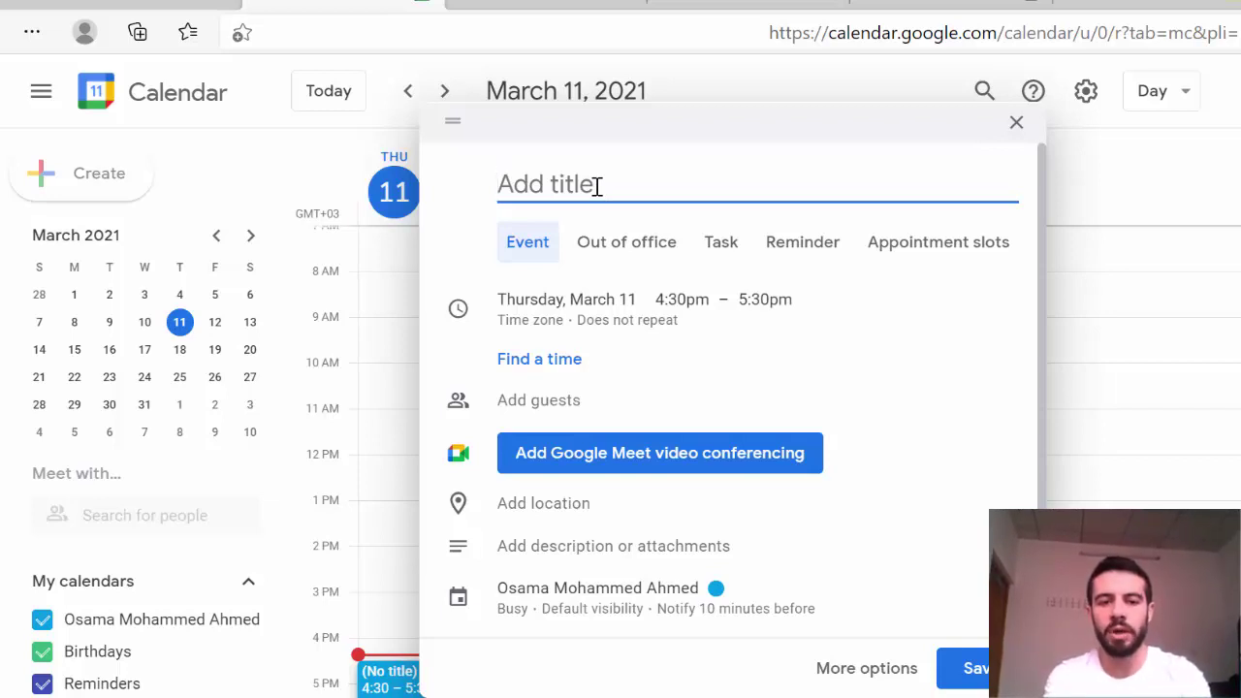
text(Micr)
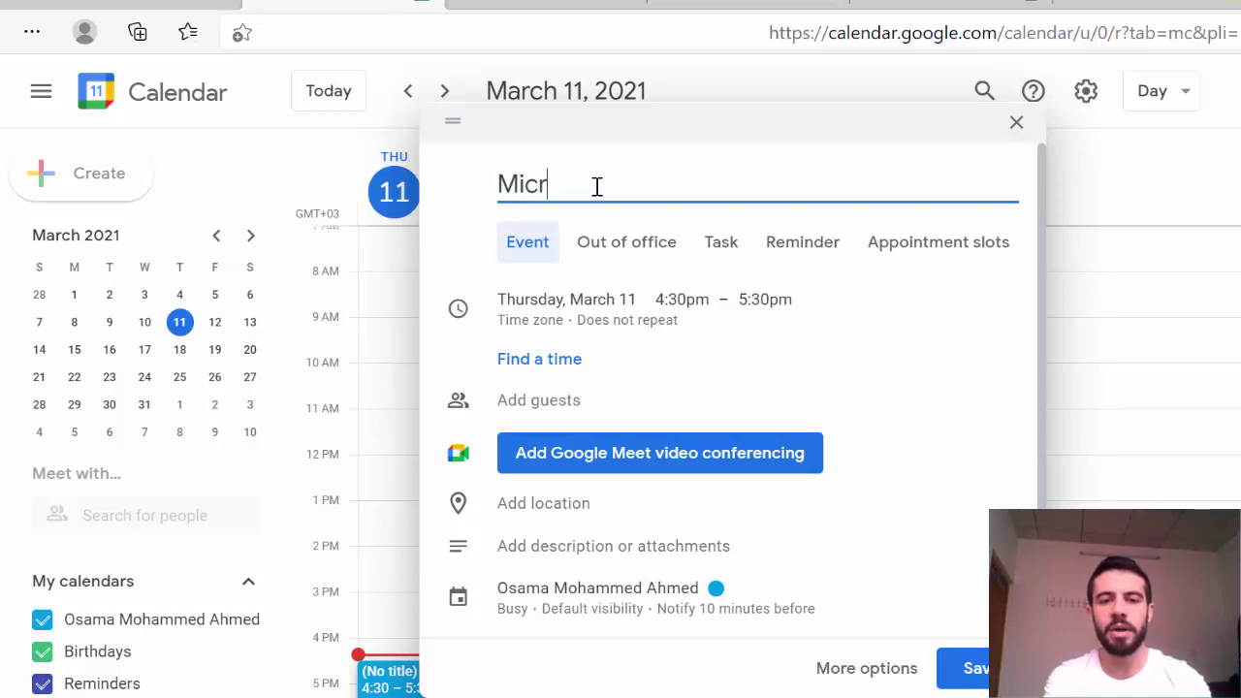
text(obiology Meeting)
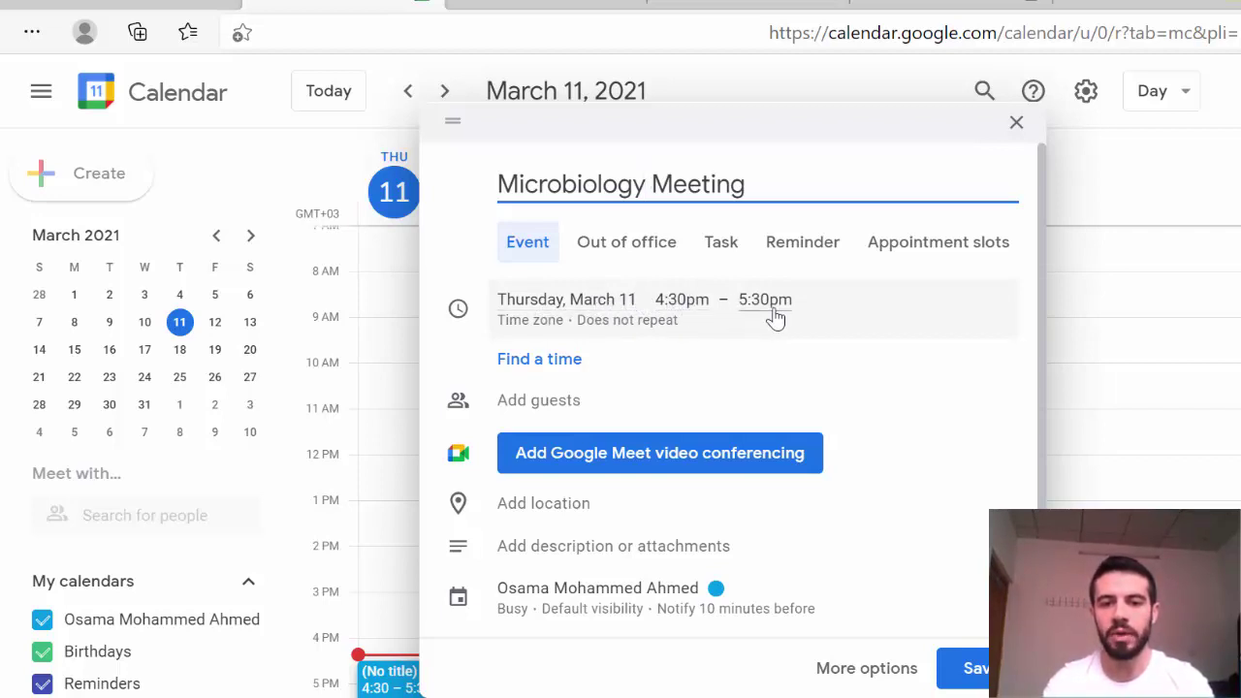
click(595, 302)
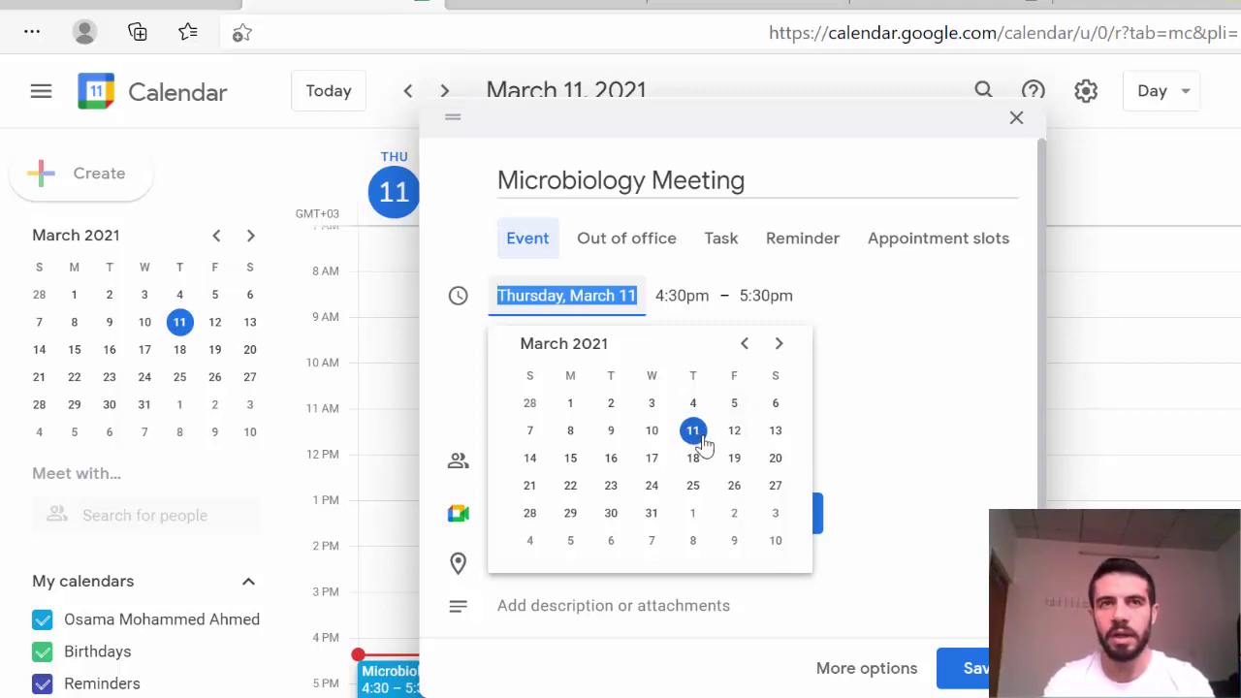
Step: Schedule the event for Sunday, March 14, from 4:00pm to 5:00pm
click(530, 459)
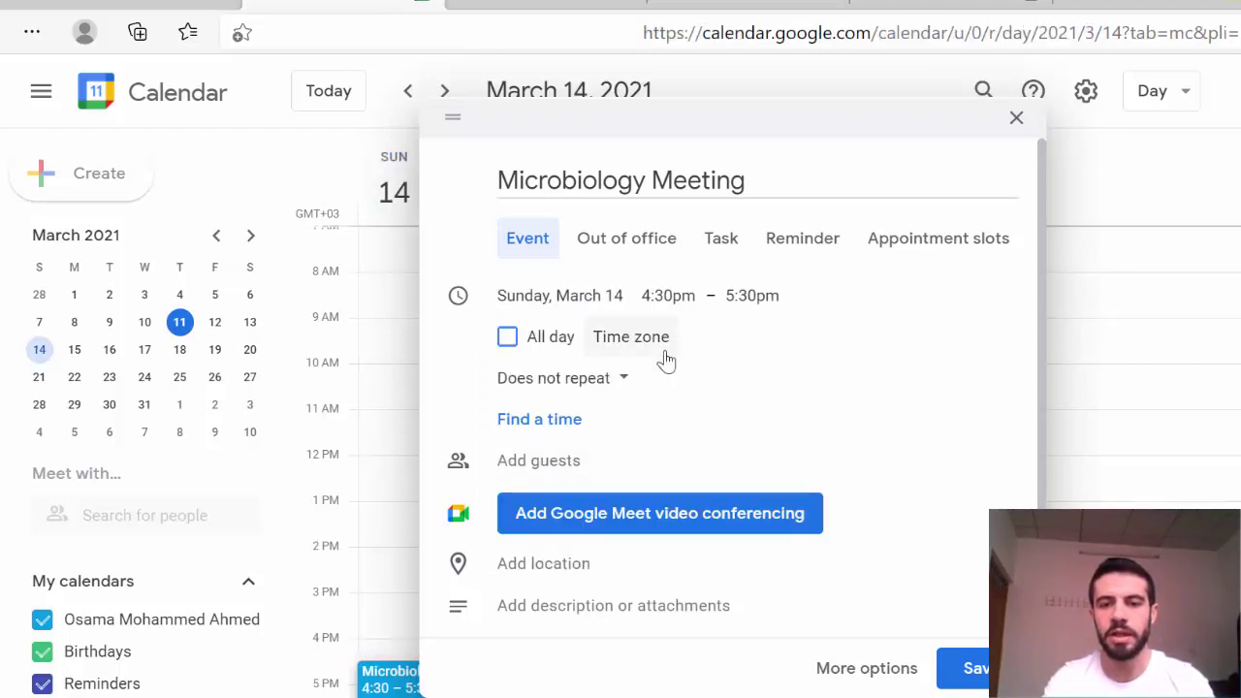
click(677, 294)
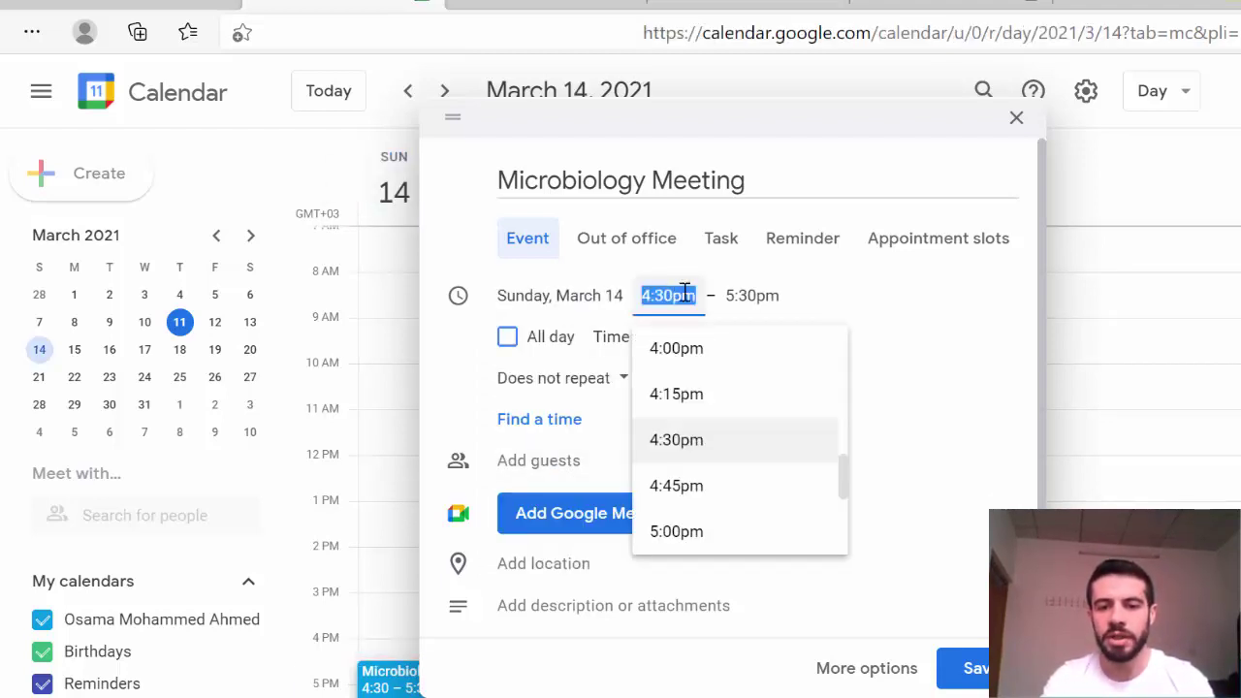
click(706, 363)
click(771, 300)
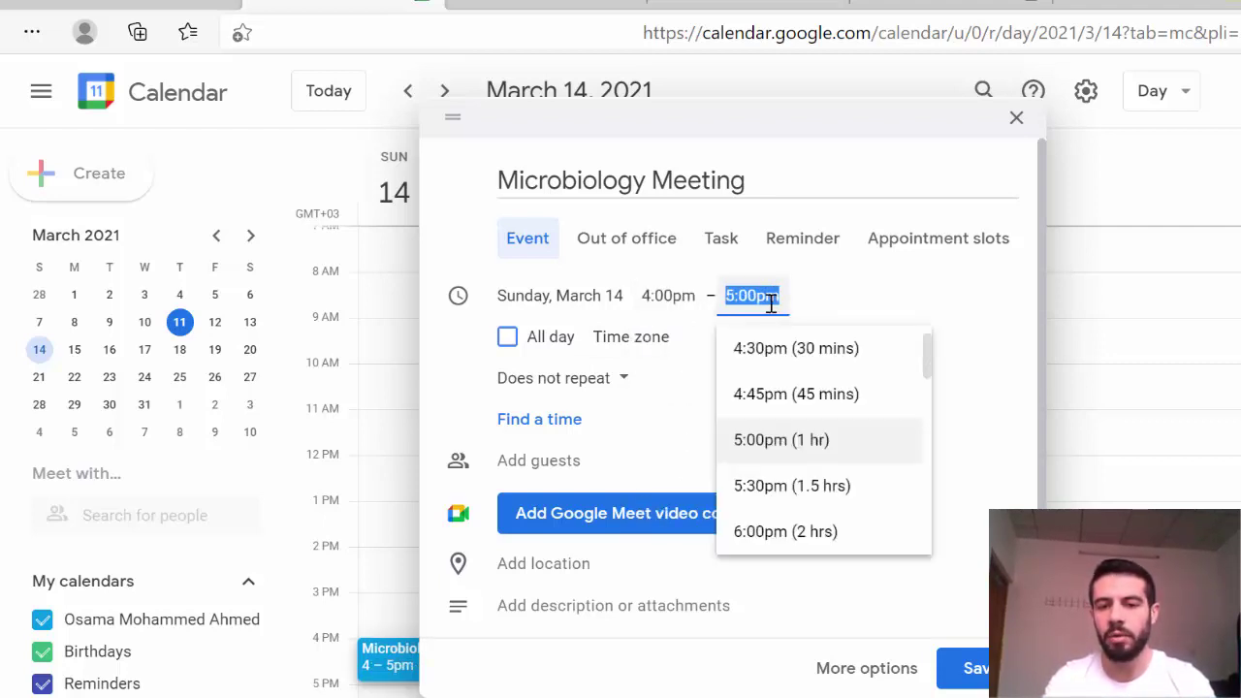
click(809, 299)
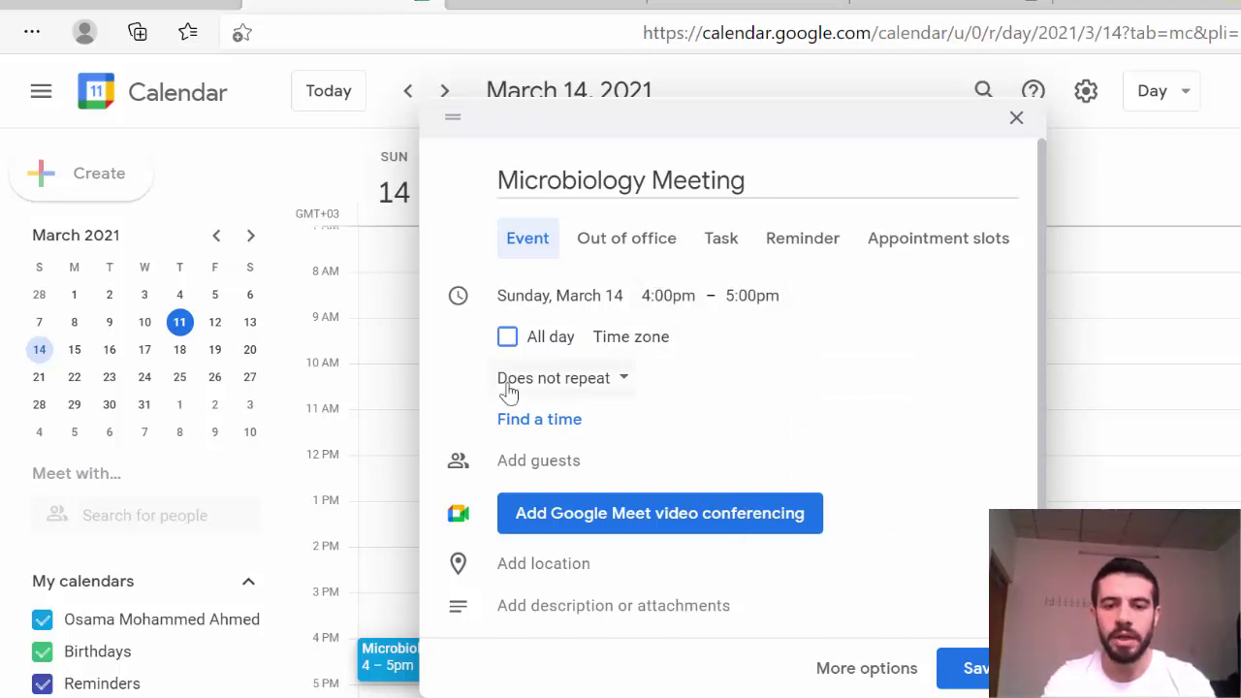
Step: Attach Google Meet video conferencing to the event
click(653, 524)
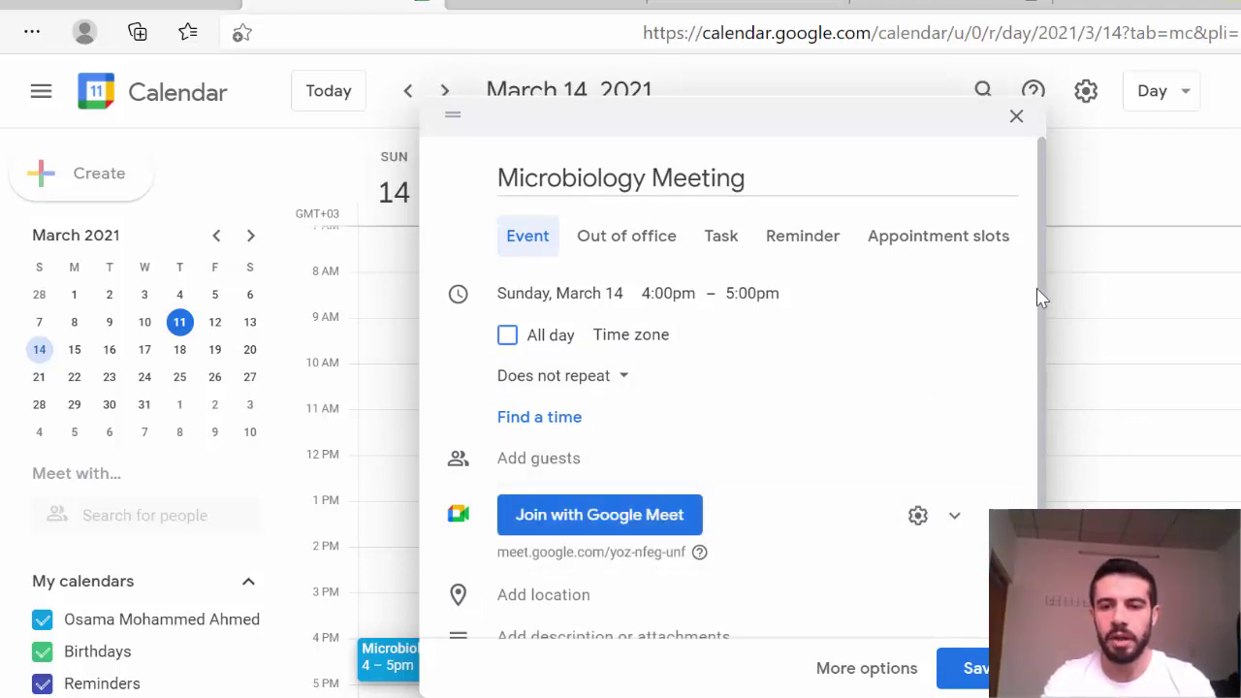
drag(1039, 301, 1043, 381)
click(877, 403)
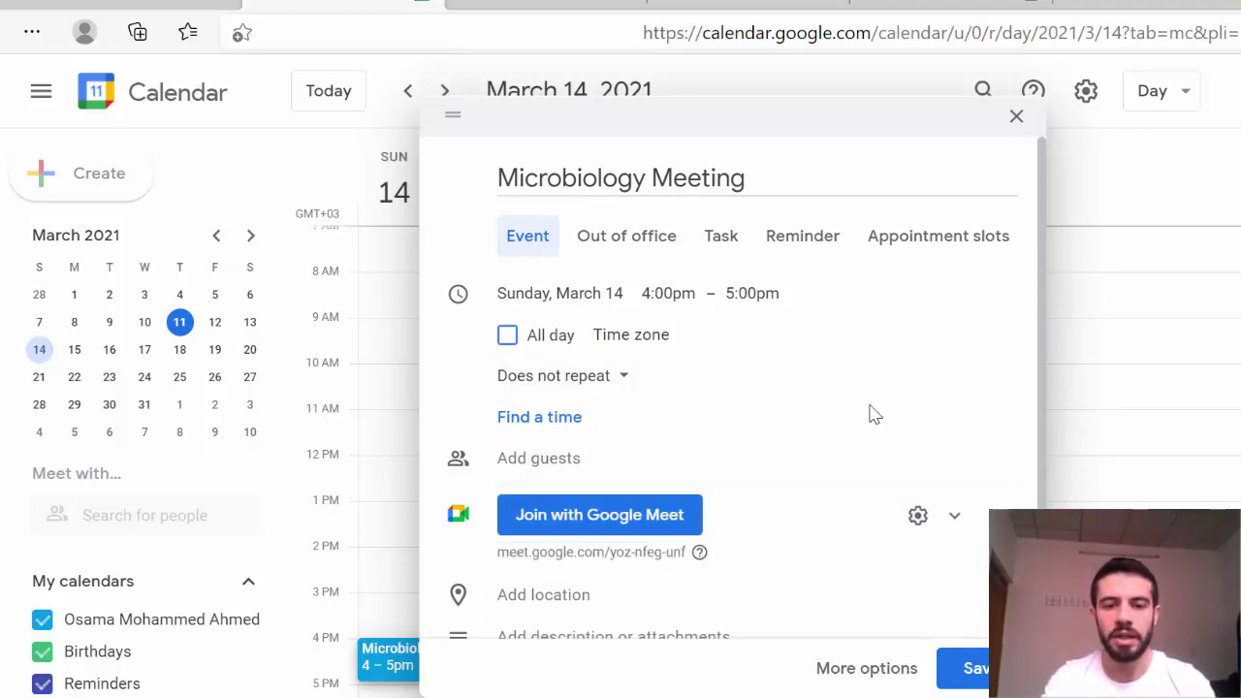
Step: Add the external guest's e-mail address to the event's guest list
click(534, 459)
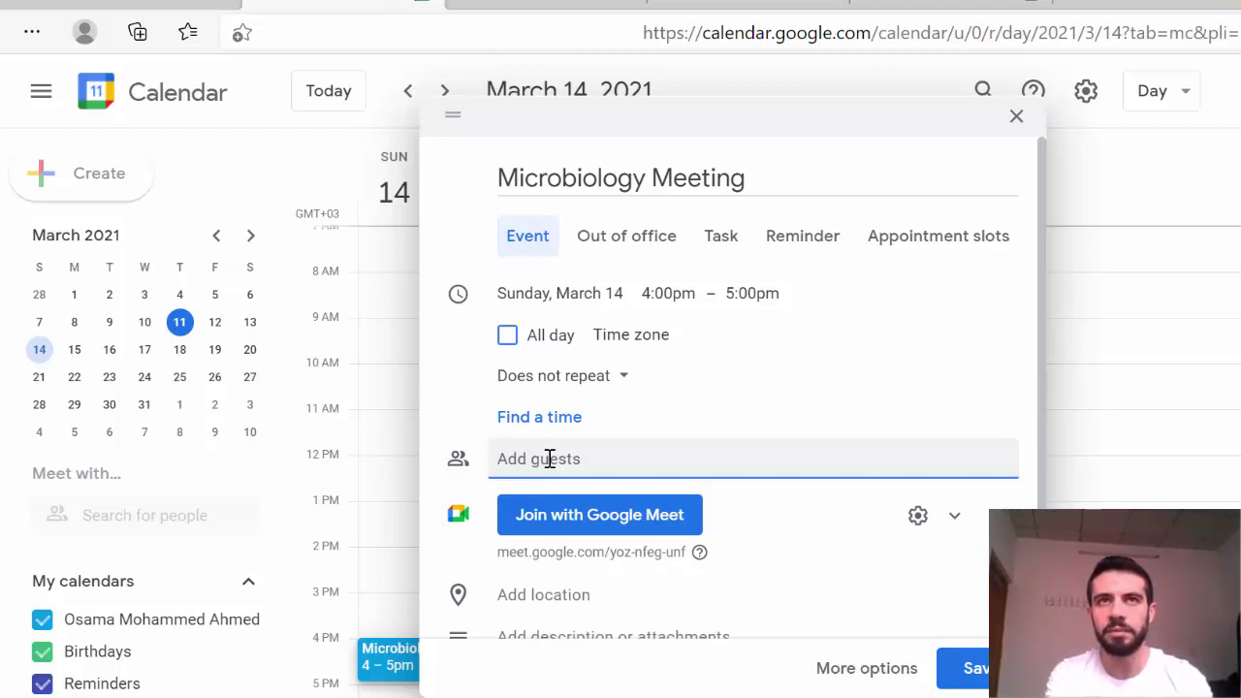
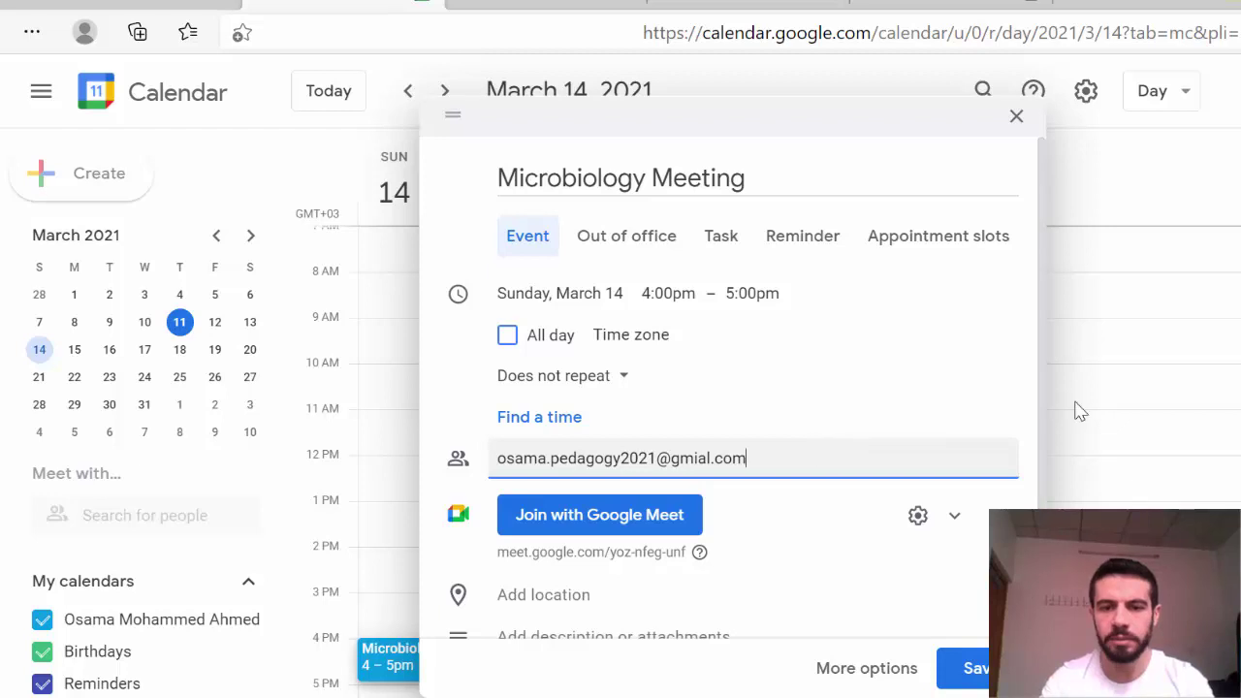
scroll(1038, 412, down, 2)
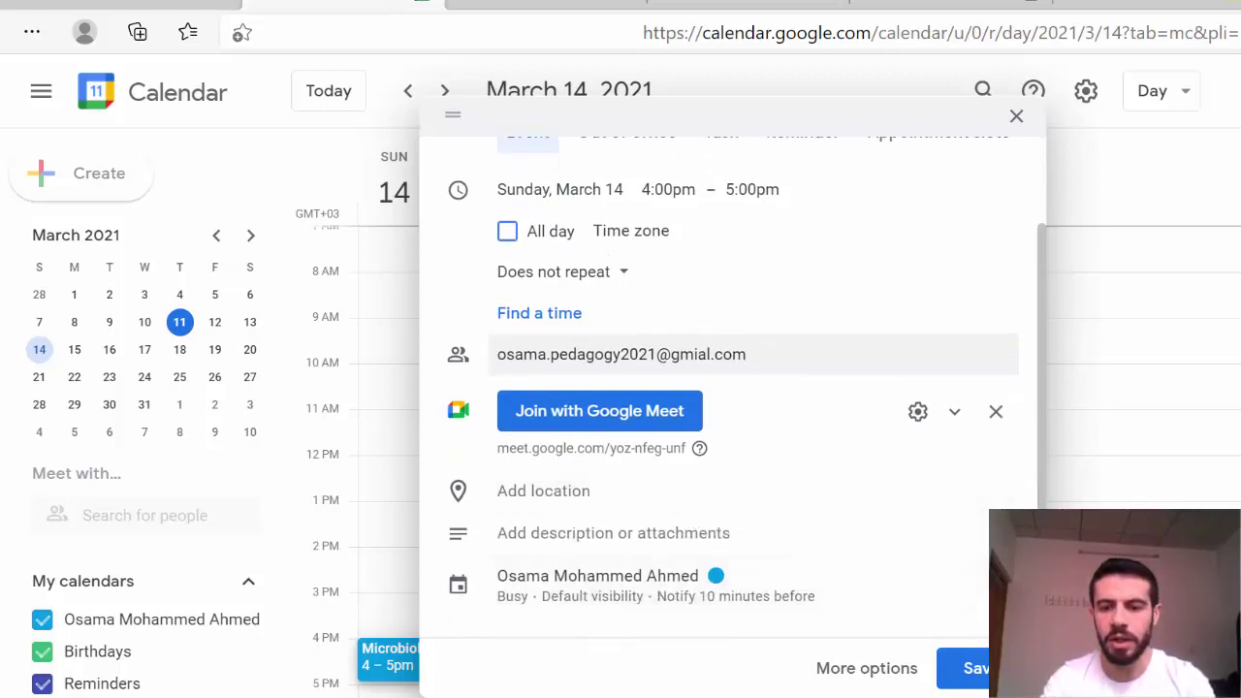
Step: Save the event and send the invitation to the outside guest, then open a new tab
click(972, 668)
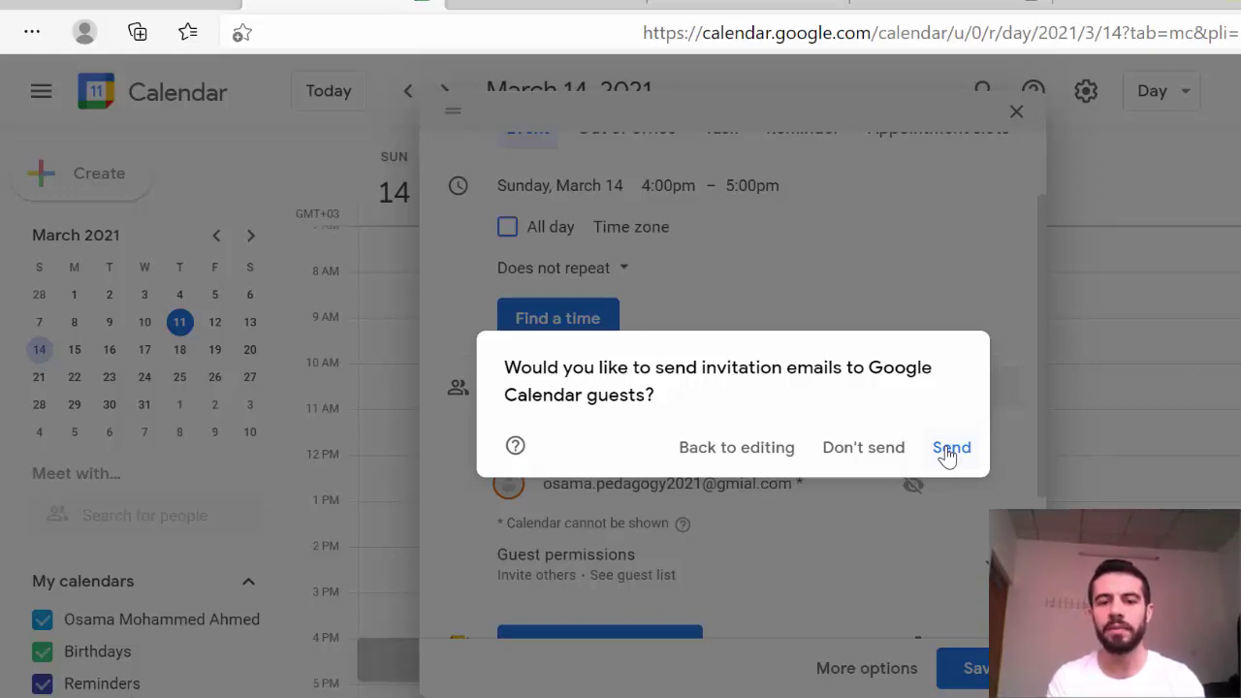
click(950, 449)
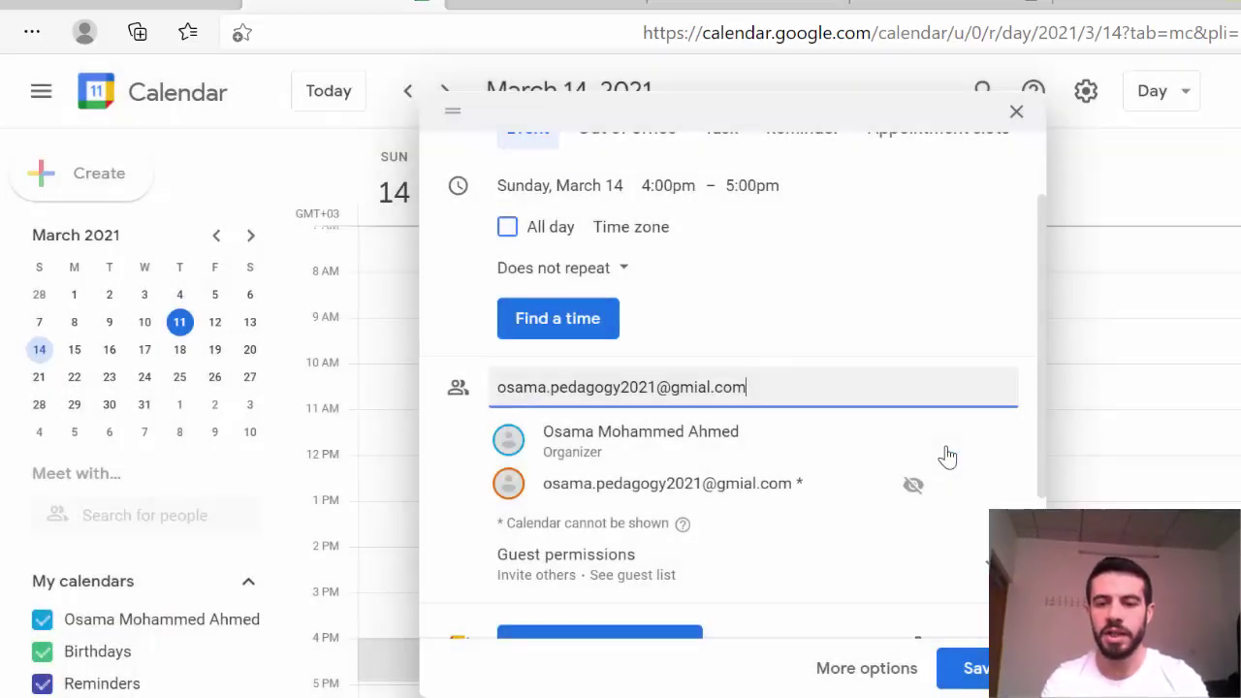
click(888, 448)
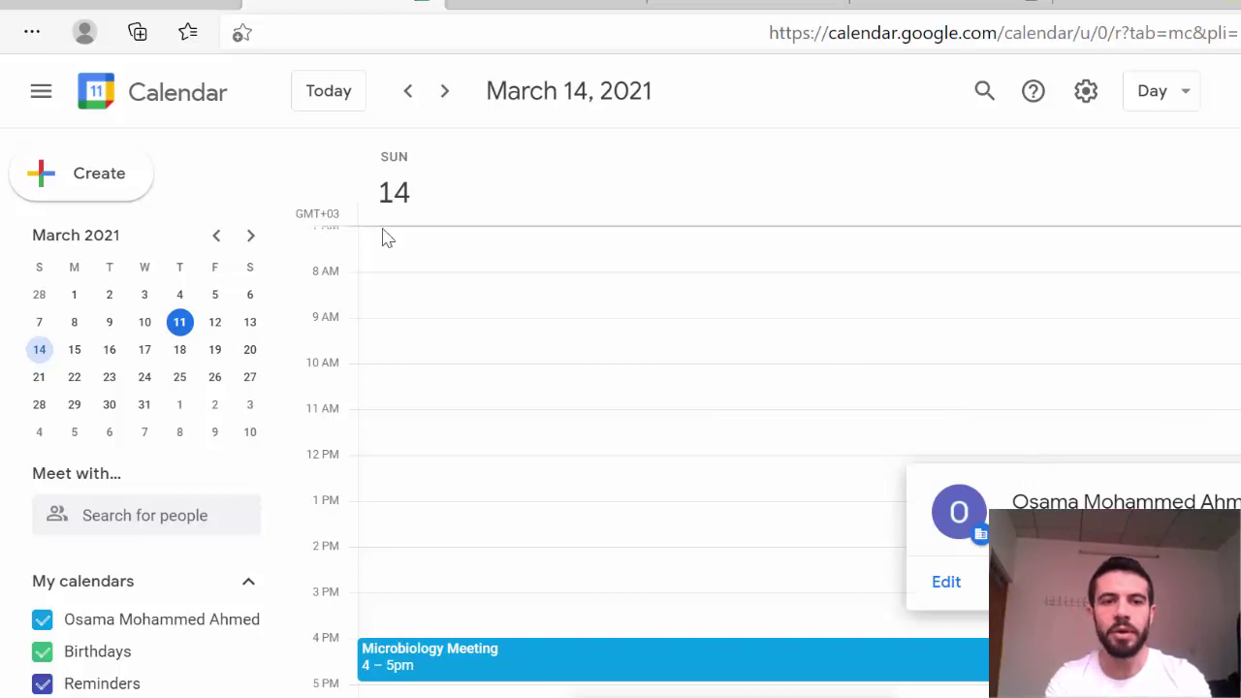
click(221, 2)
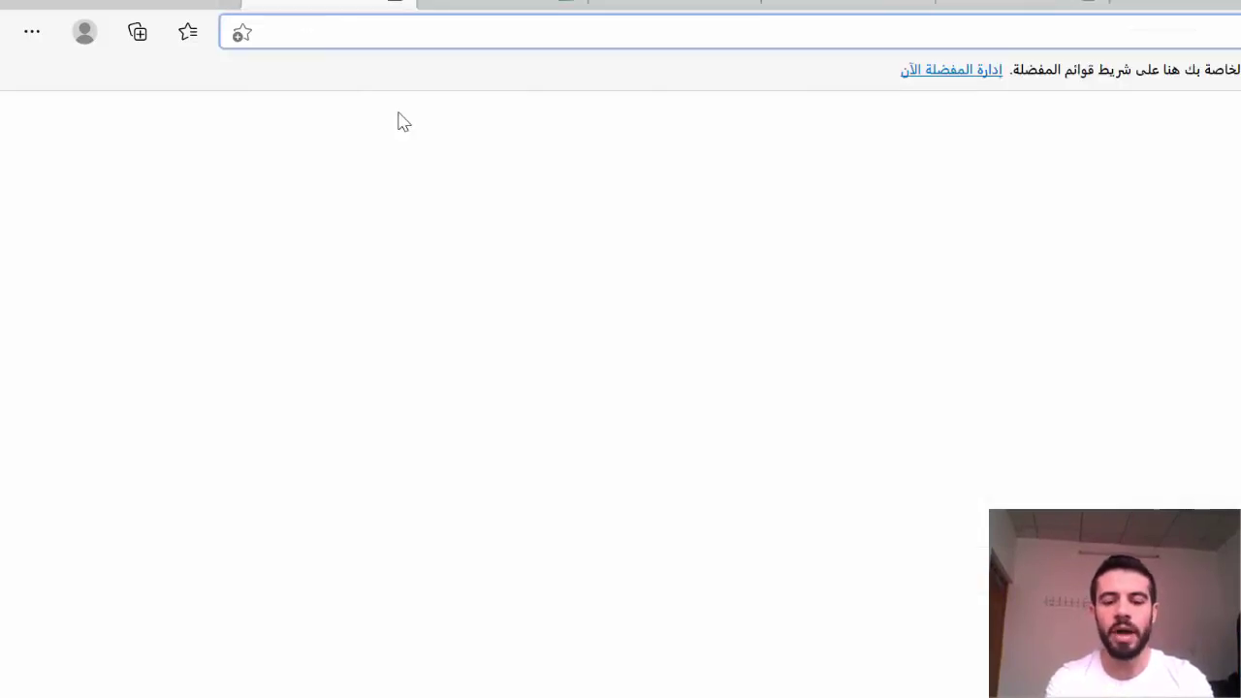
Step: Load google.com and switch to the guest account's Gmail inbox
text(google.com)
key(Return)
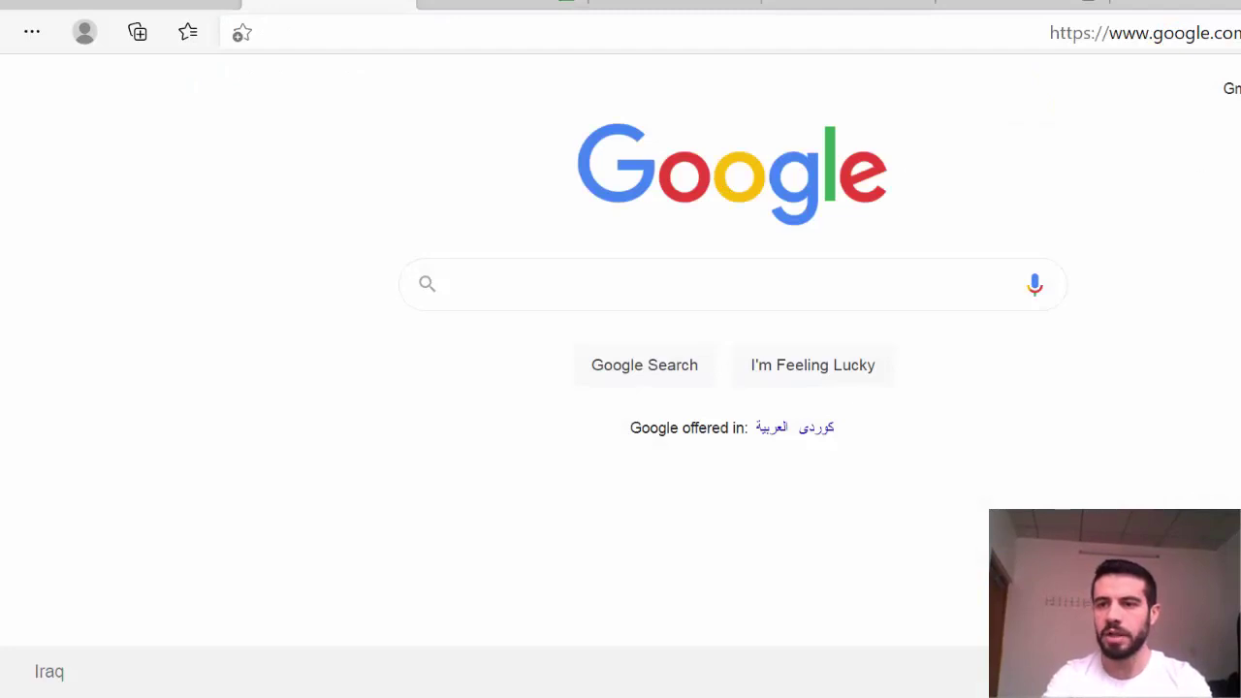
click(1236, 88)
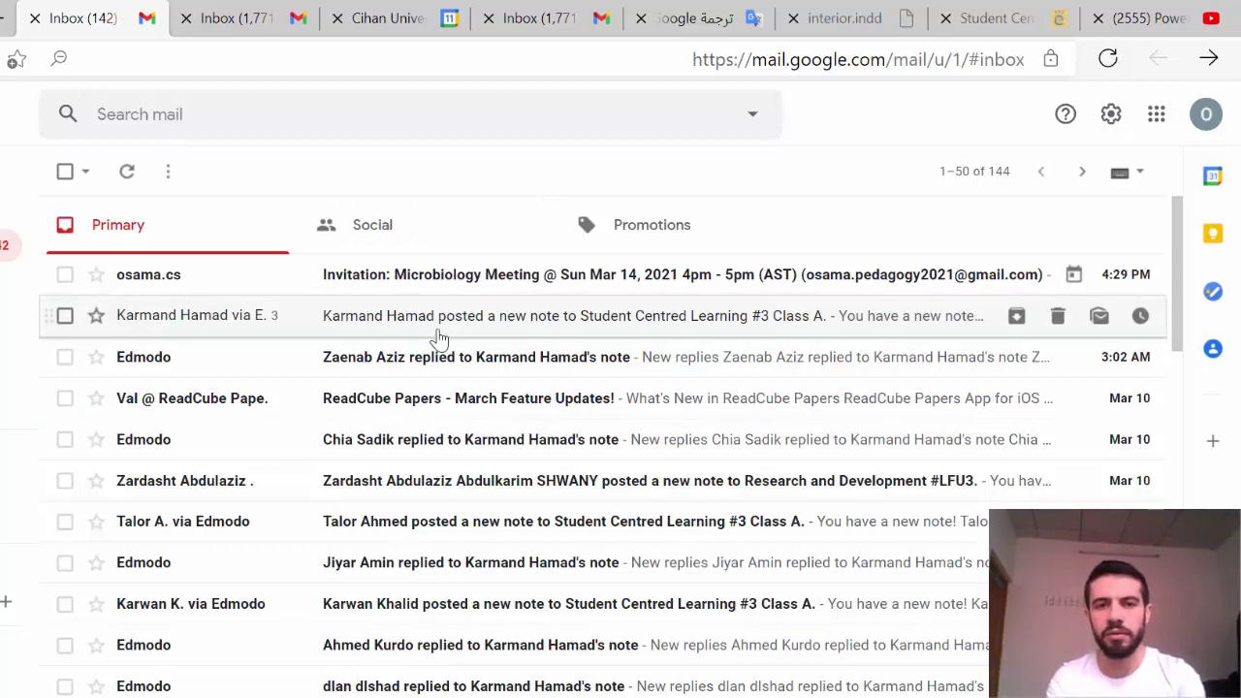
Step: Open the Microbiology Meeting invitation email and RSVP Yes to attend
click(299, 292)
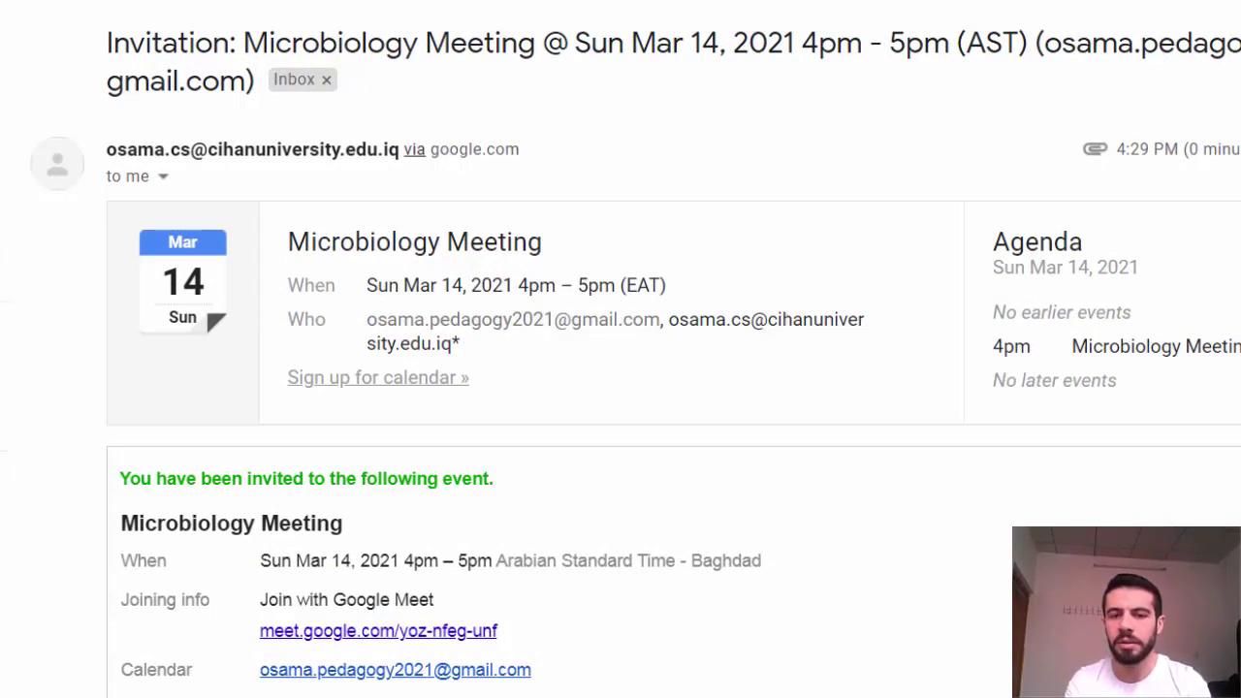
scroll(761, 257, down, 3)
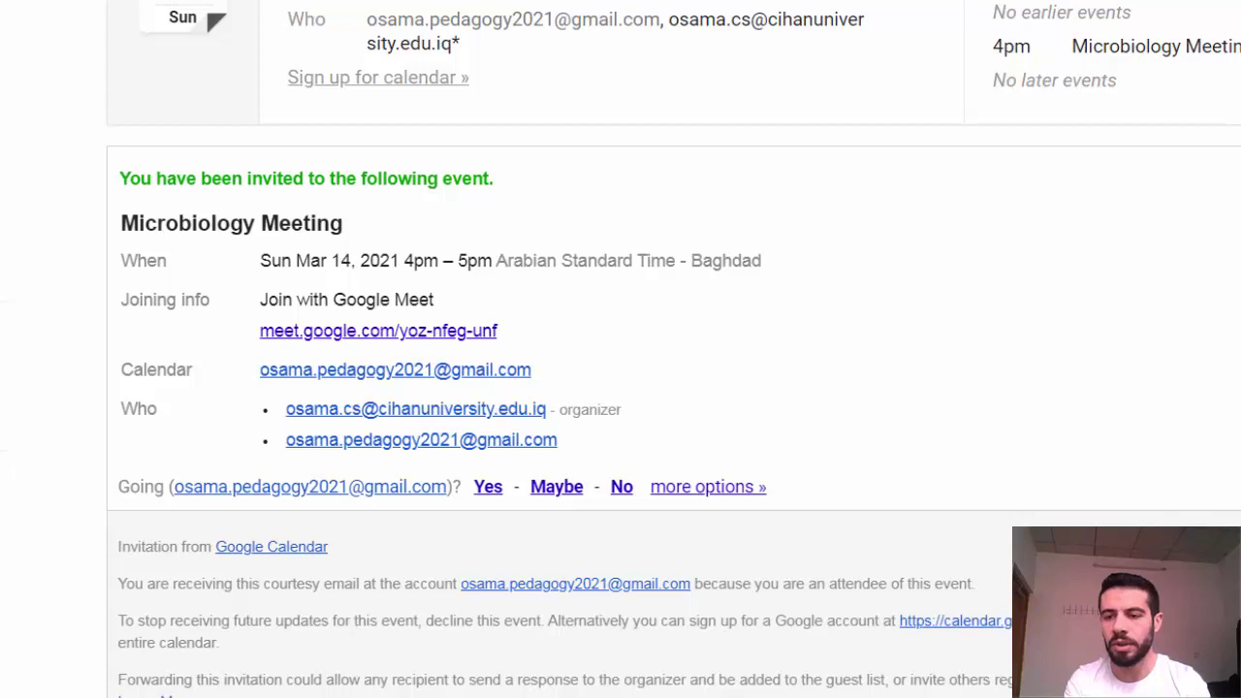
click(492, 493)
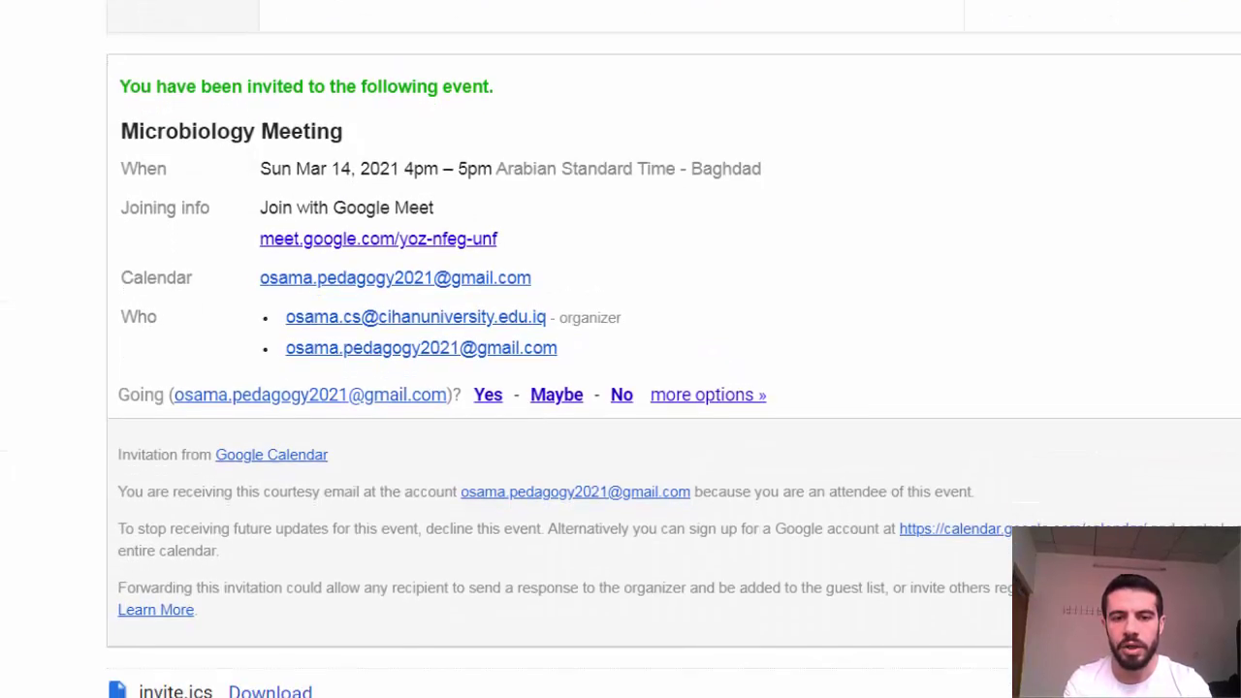
scroll(620, 349, up, 2)
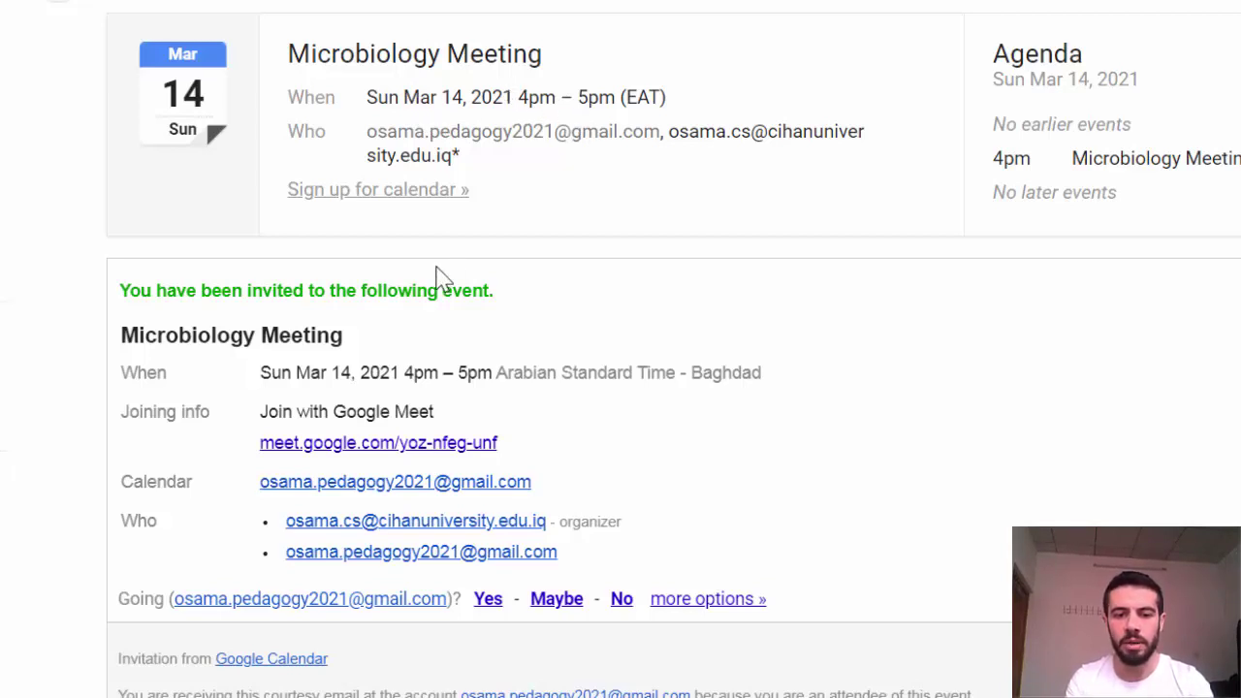
Step: Open the Meet link, test camera and mic in preview, and join with both on
click(433, 444)
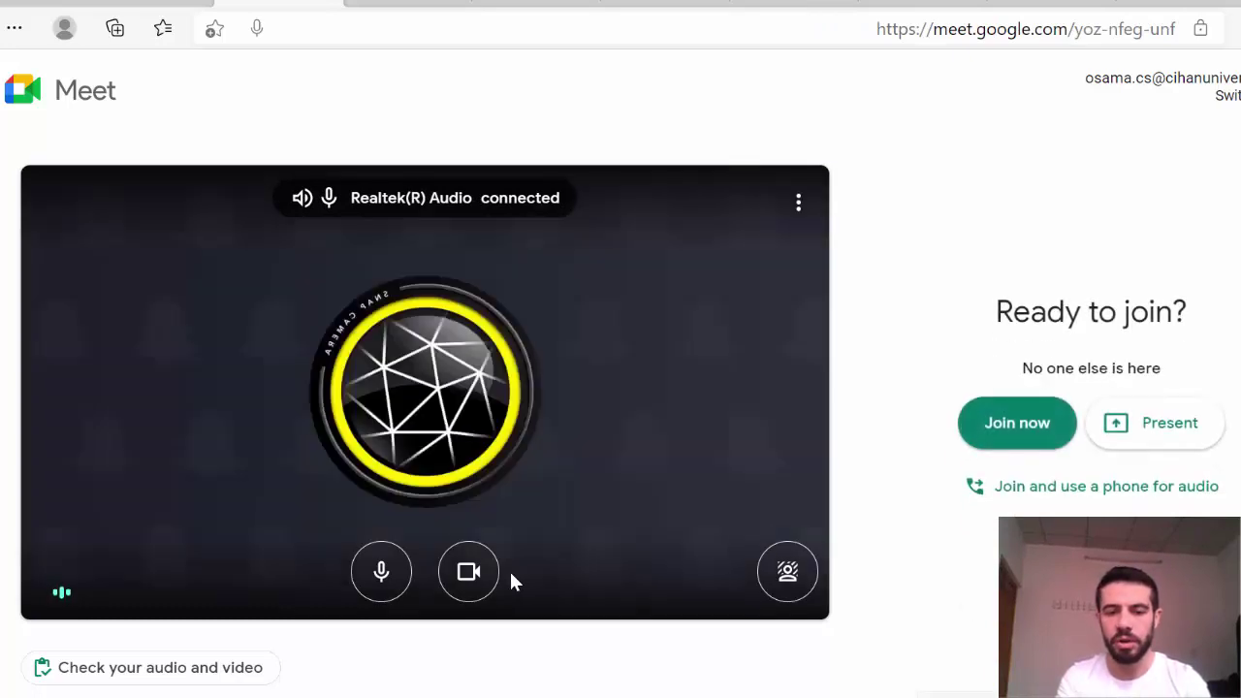
click(472, 585)
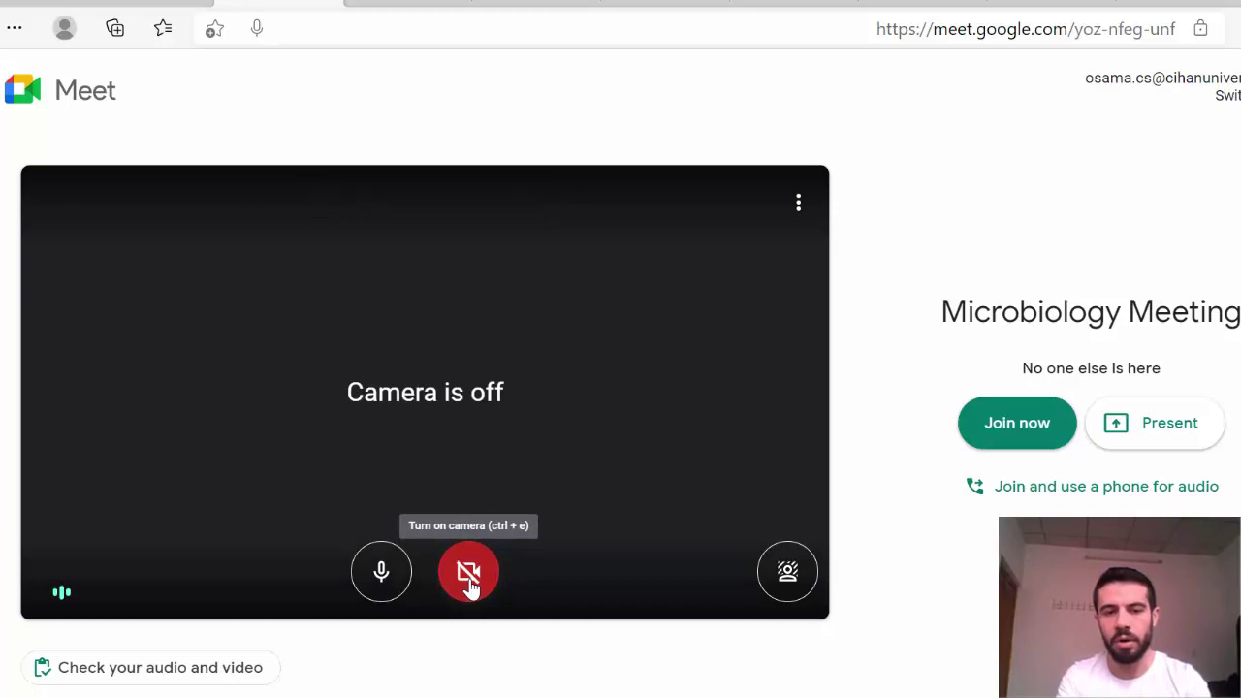
click(382, 585)
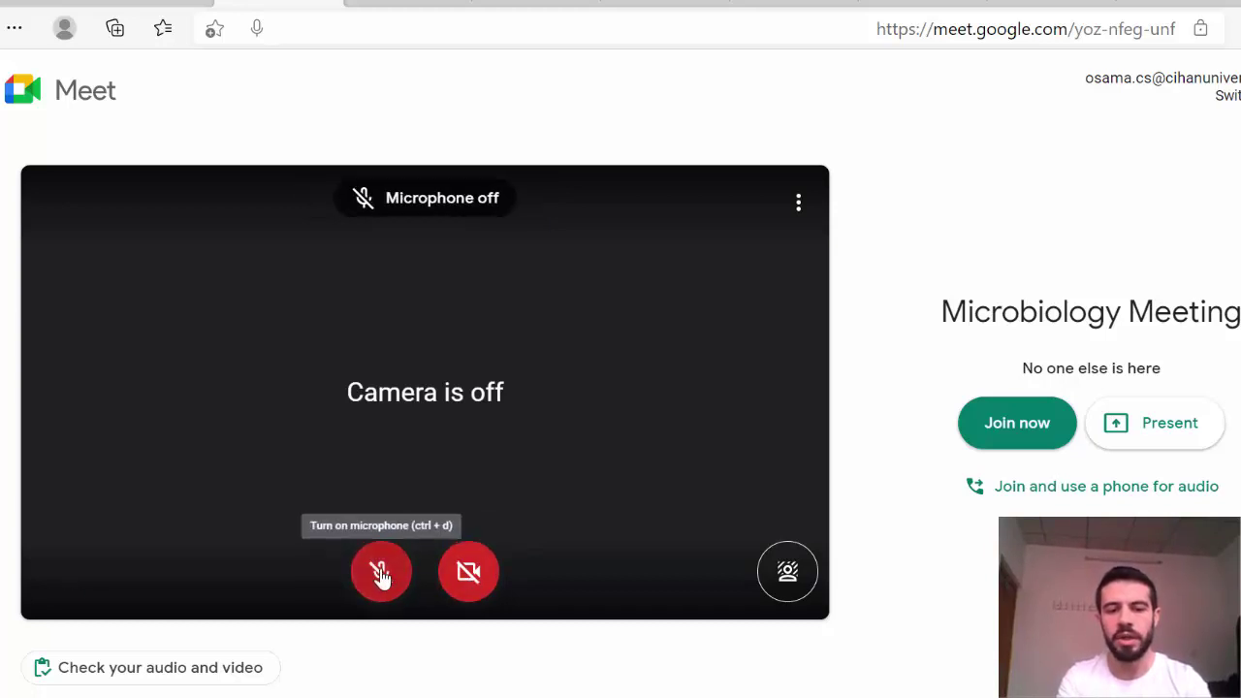
click(382, 577)
click(381, 575)
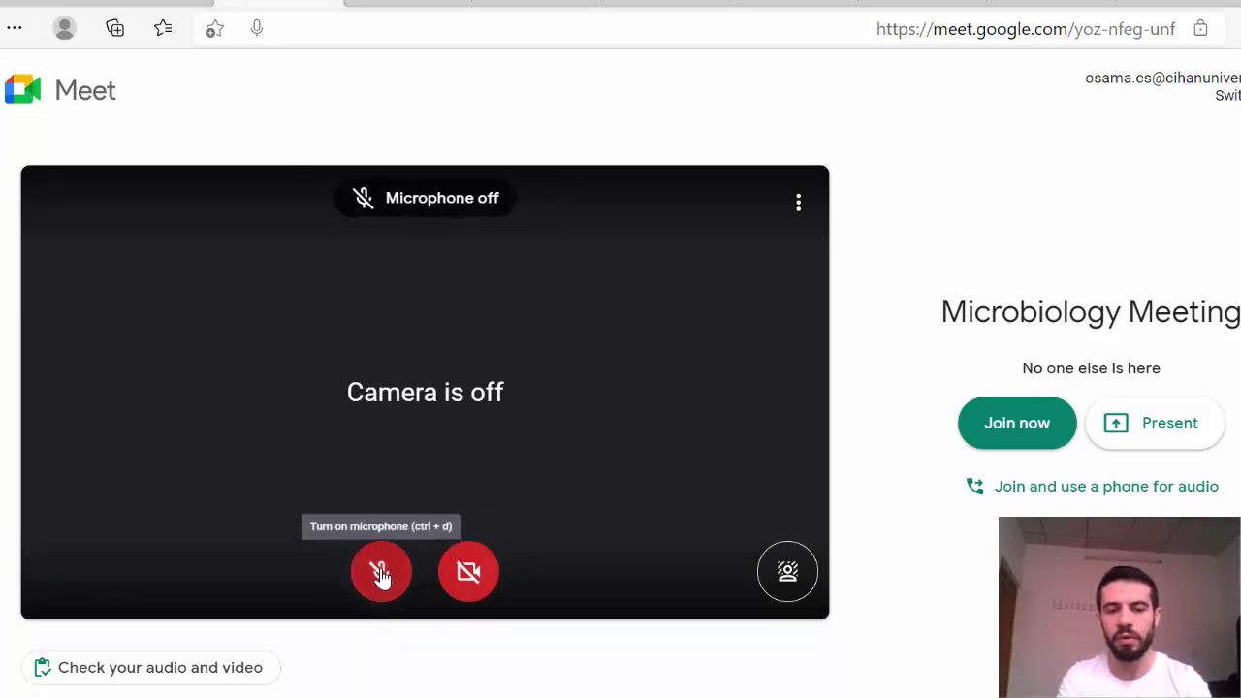
click(475, 582)
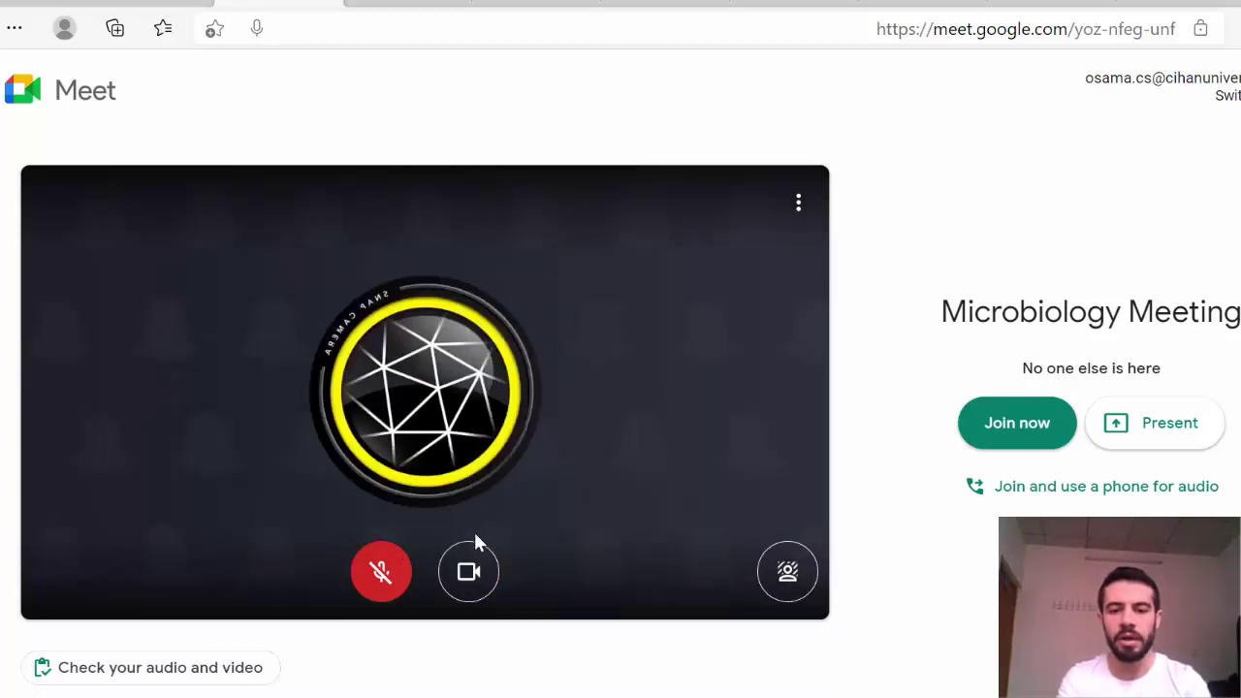
click(387, 572)
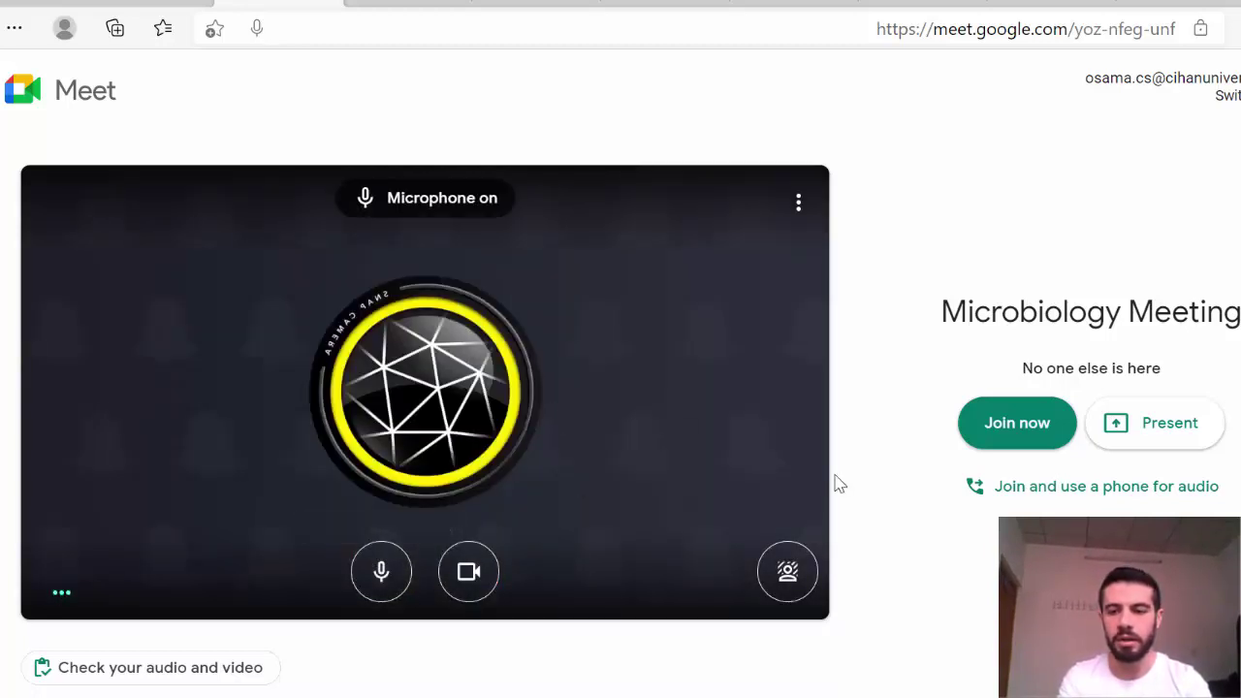
click(1019, 435)
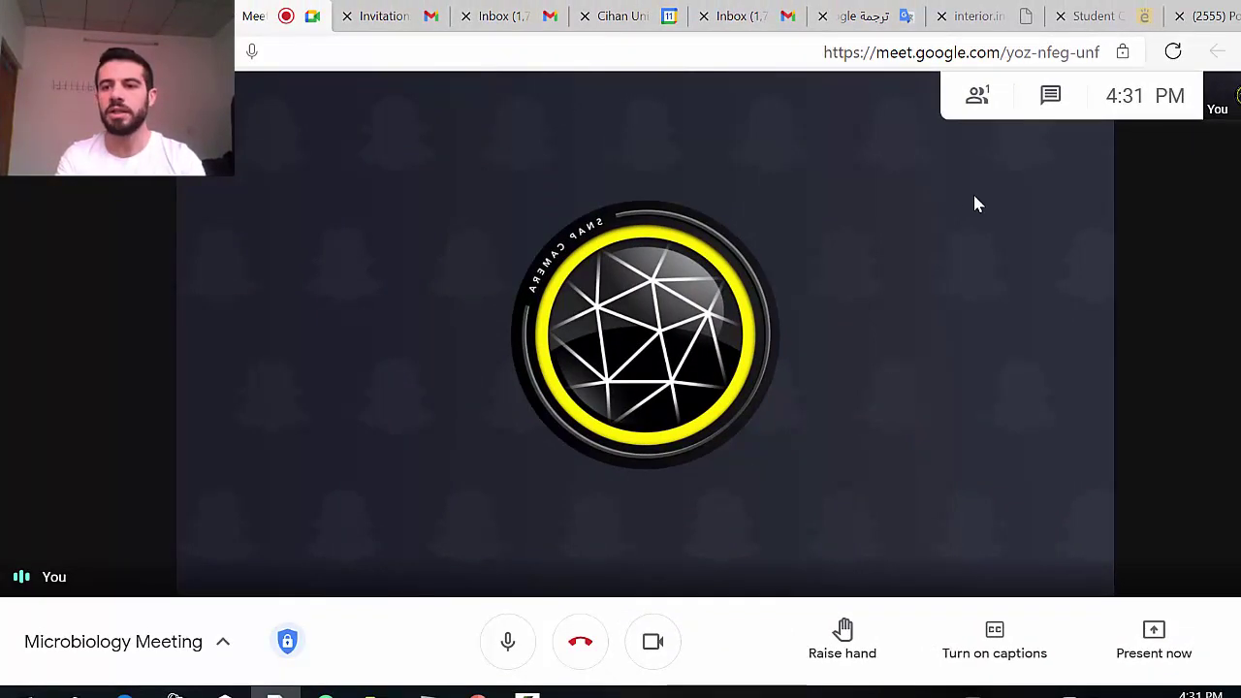
Step: Send 'hii' to everyone in the Meet chat, then close the chat panel
click(1050, 95)
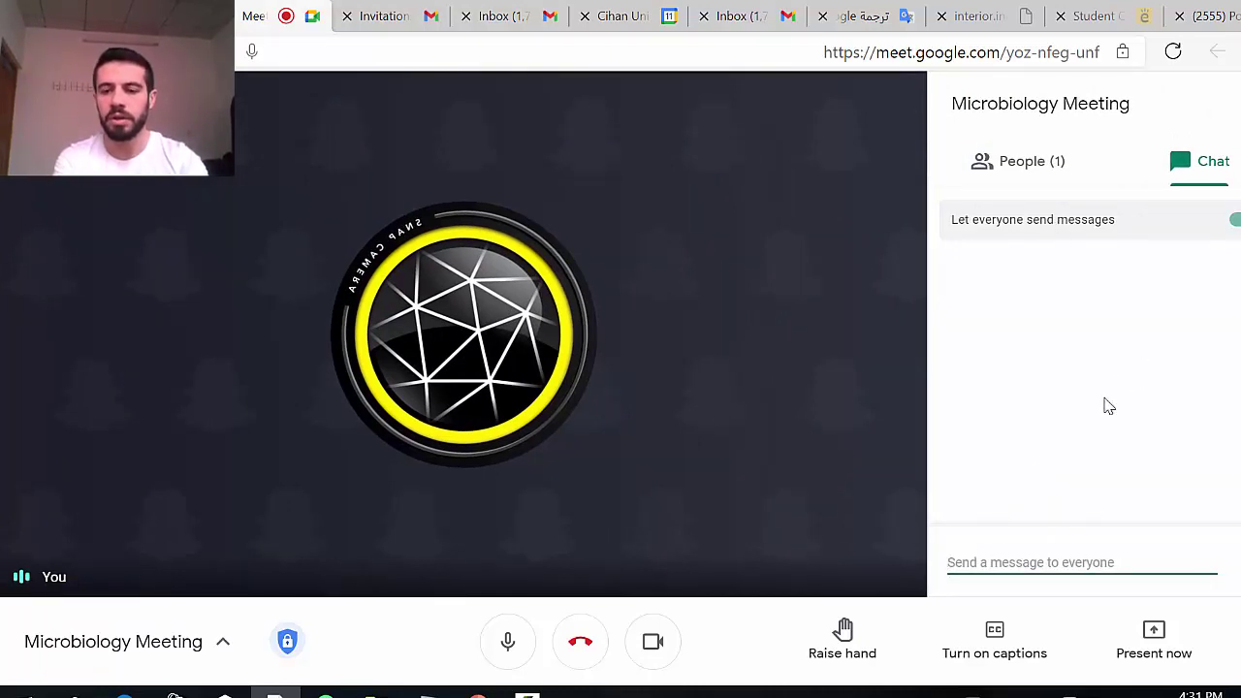
text(hii)
key(Return)
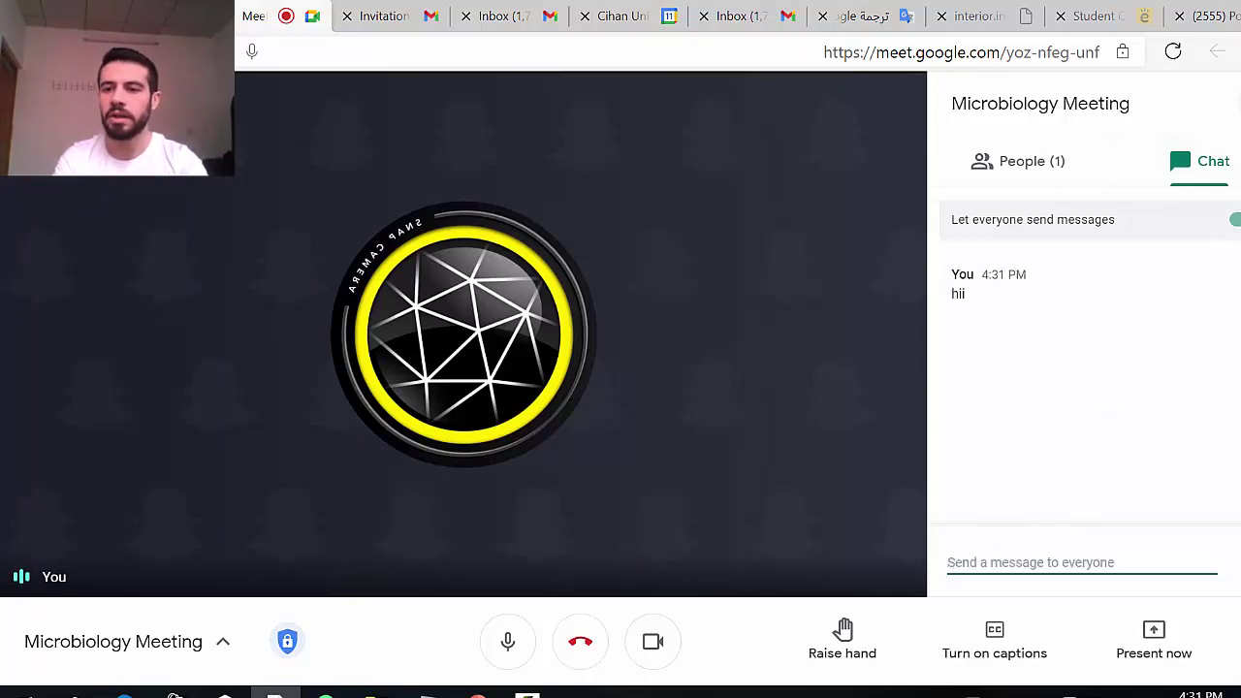
click(1231, 103)
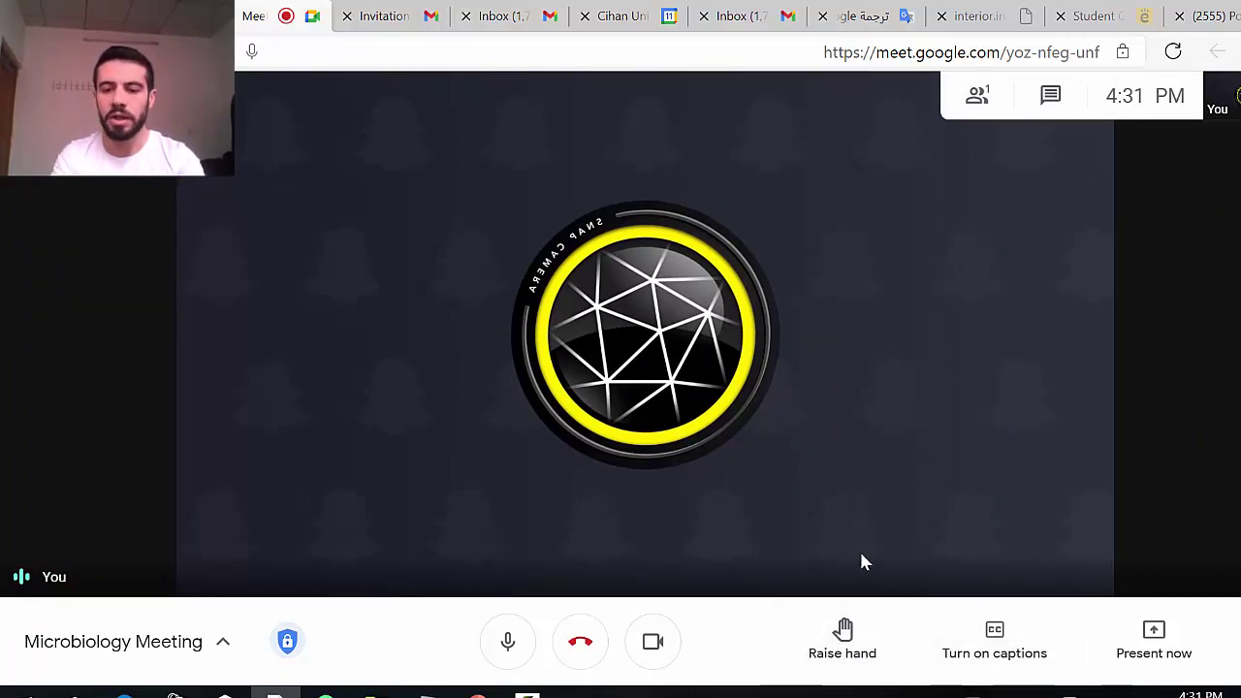
Step: Raise your hand, then switch the camera and microphone off and back on
click(845, 635)
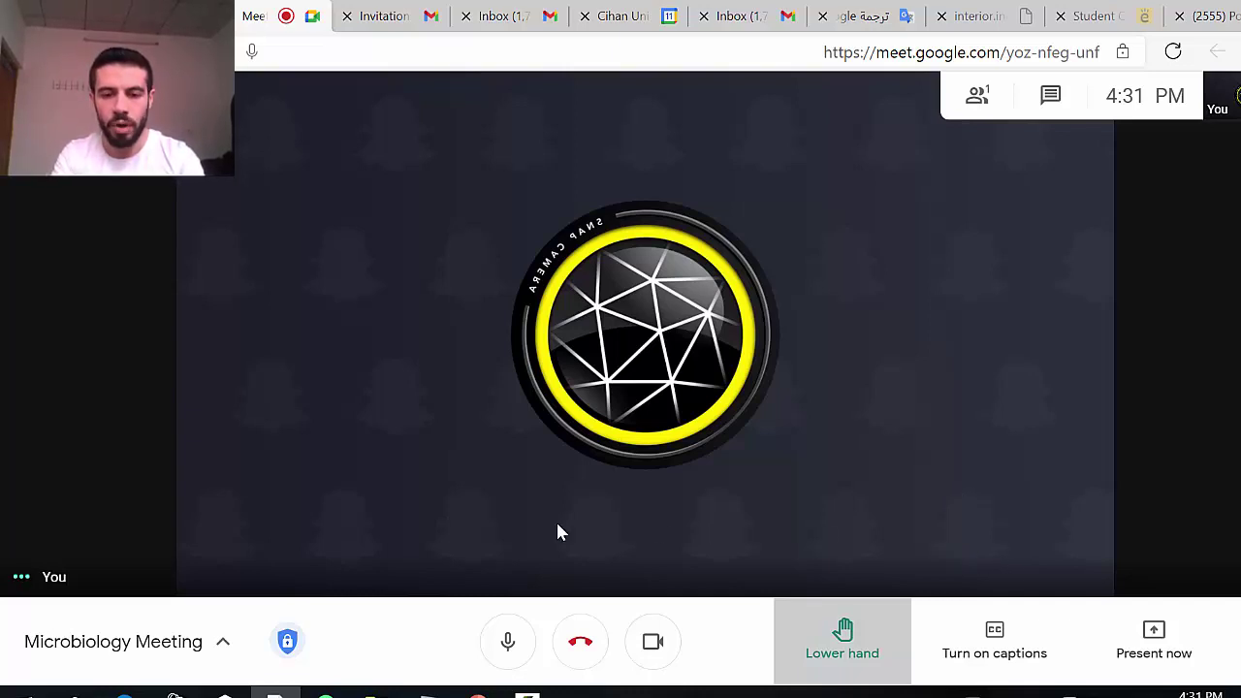
click(662, 645)
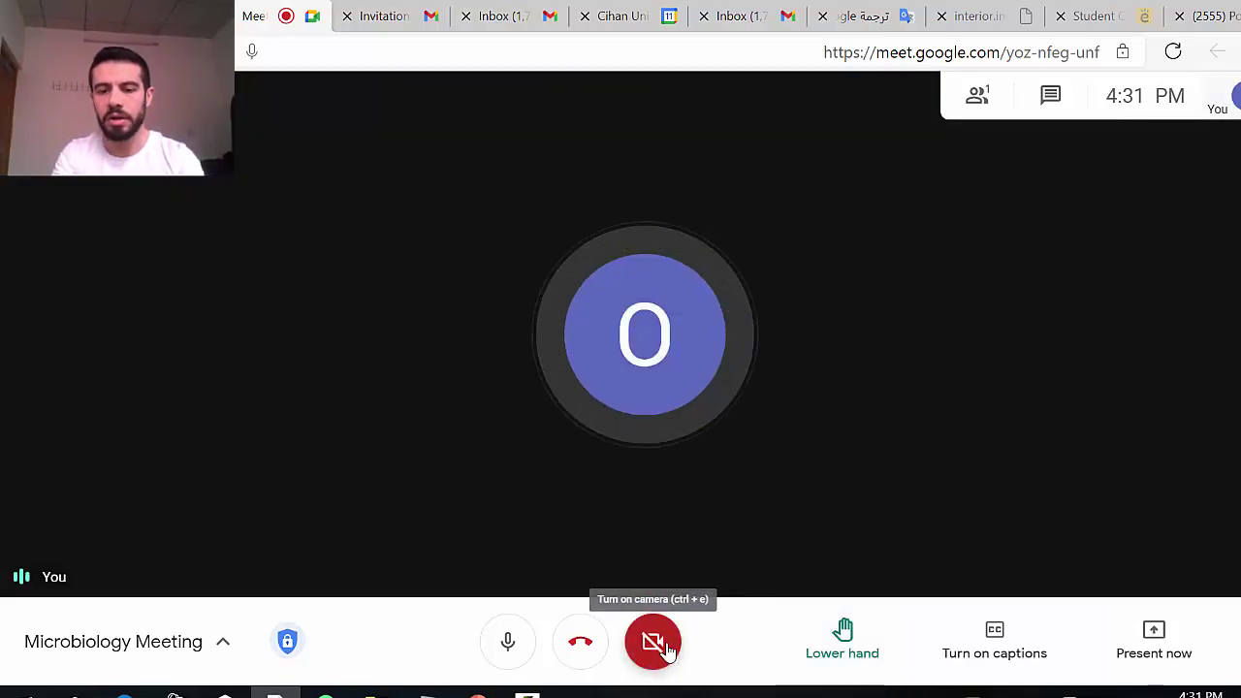
click(665, 650)
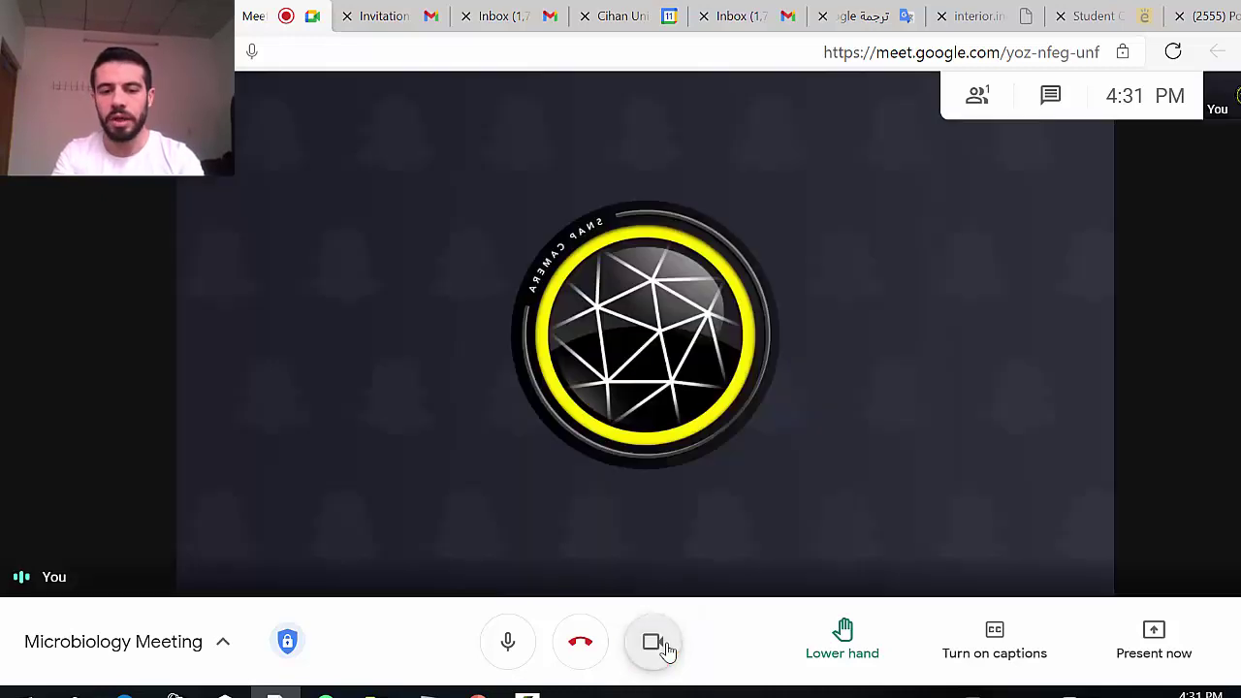
click(507, 648)
click(508, 648)
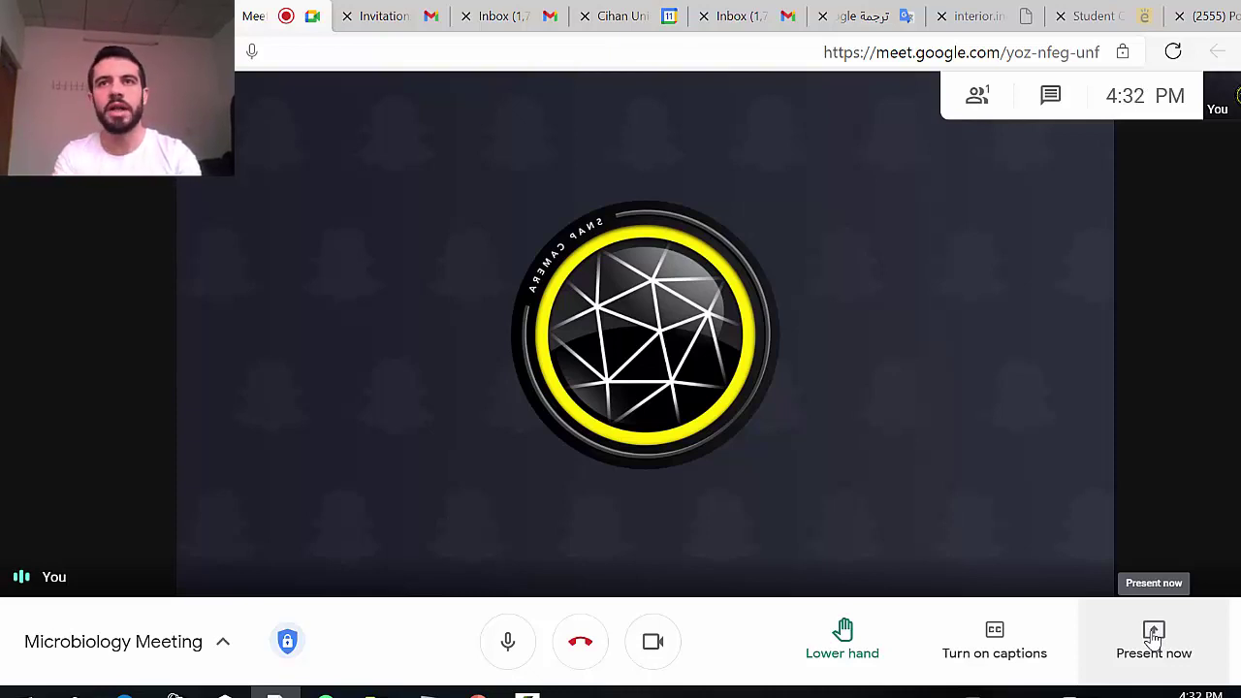
Step: Share your entire screen with the call through Present now, selecting the full-screen thumbnail
click(1152, 635)
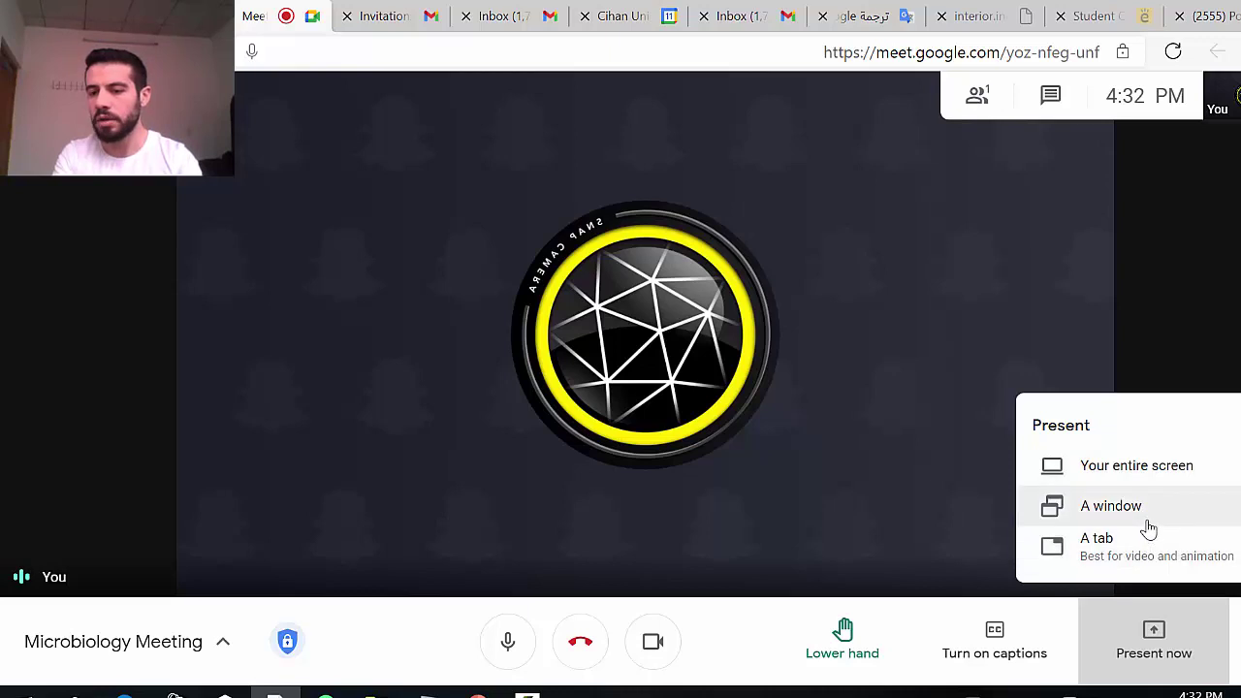
click(1142, 473)
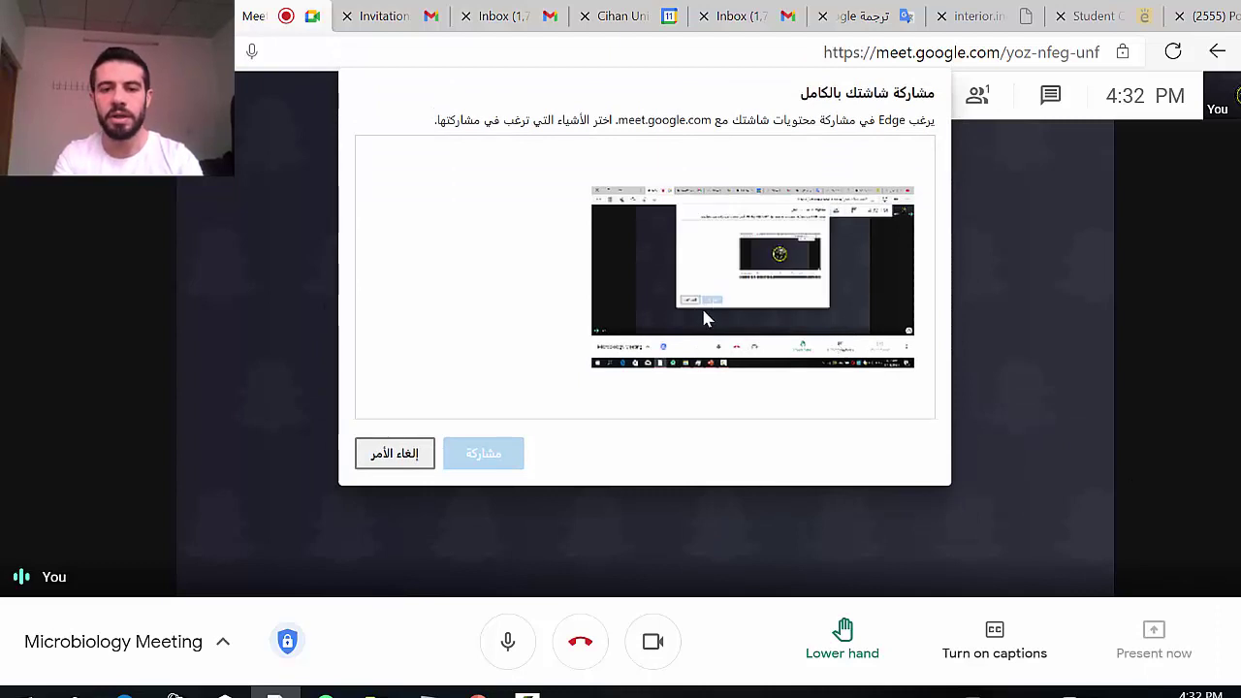
click(664, 299)
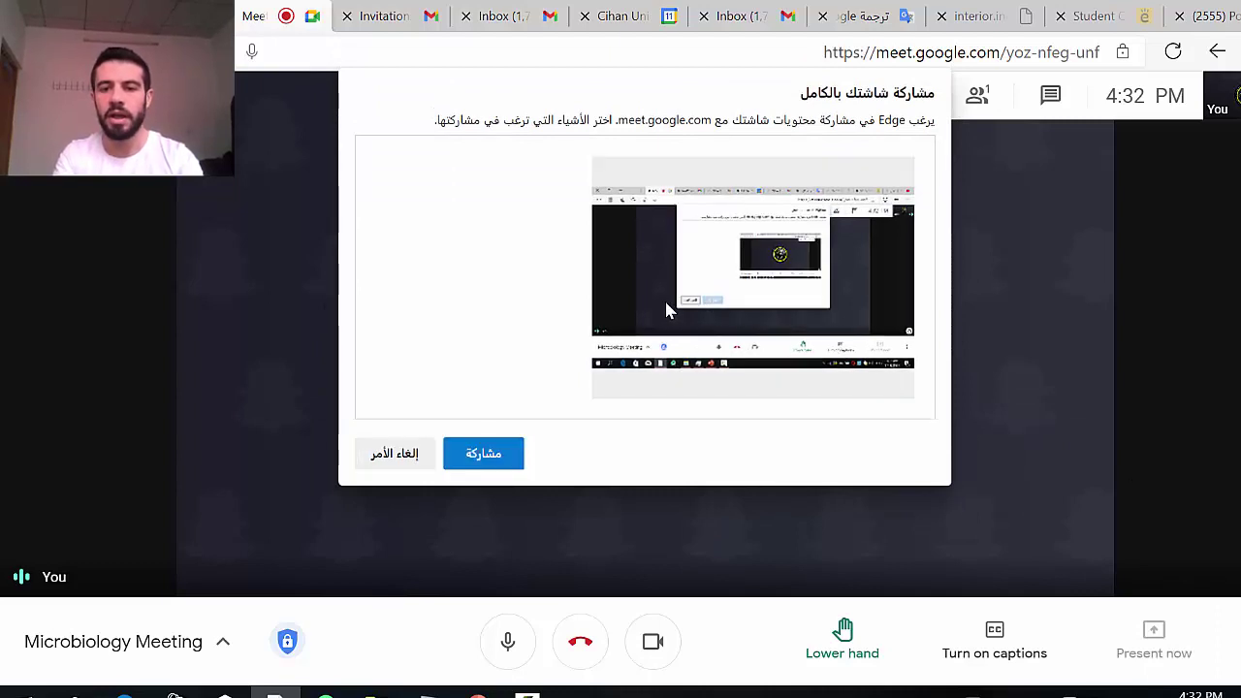
click(466, 468)
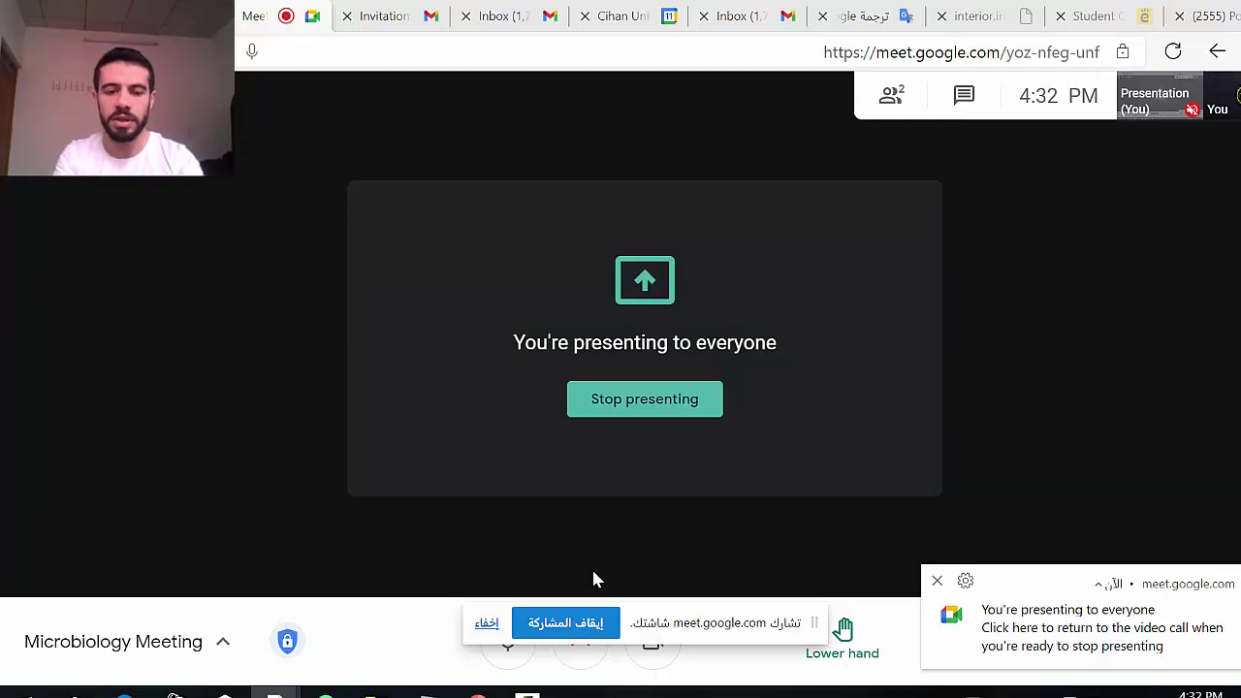
click(478, 692)
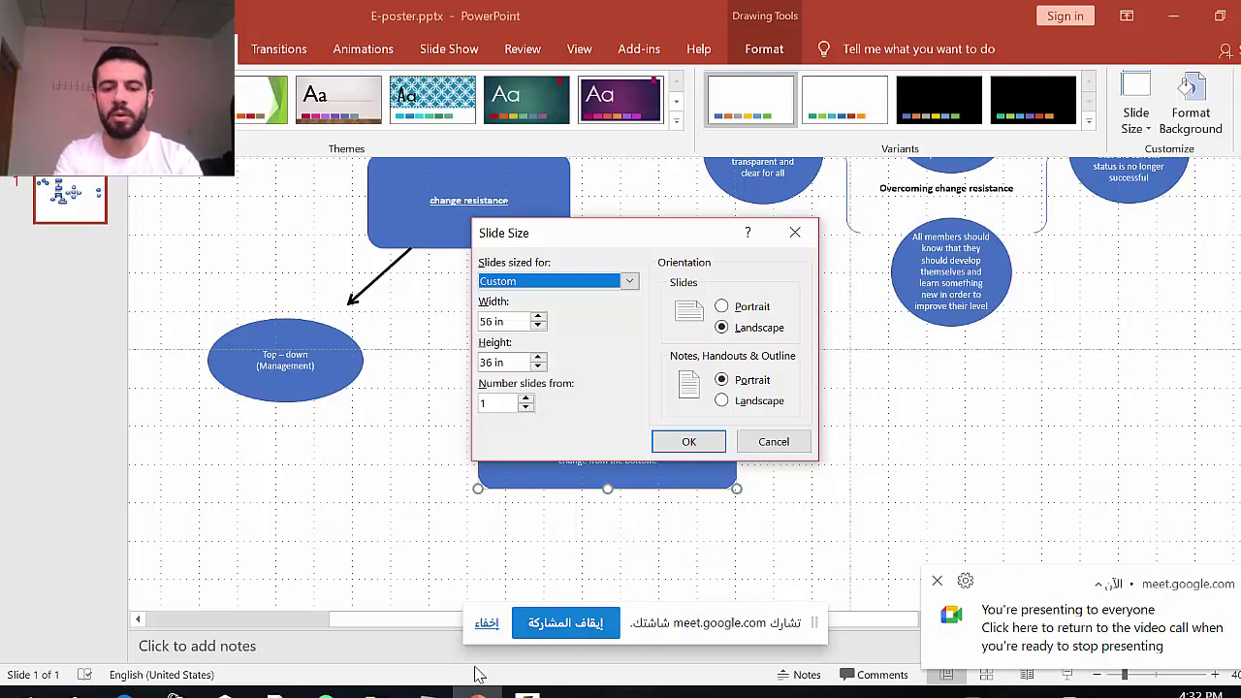
click(478, 692)
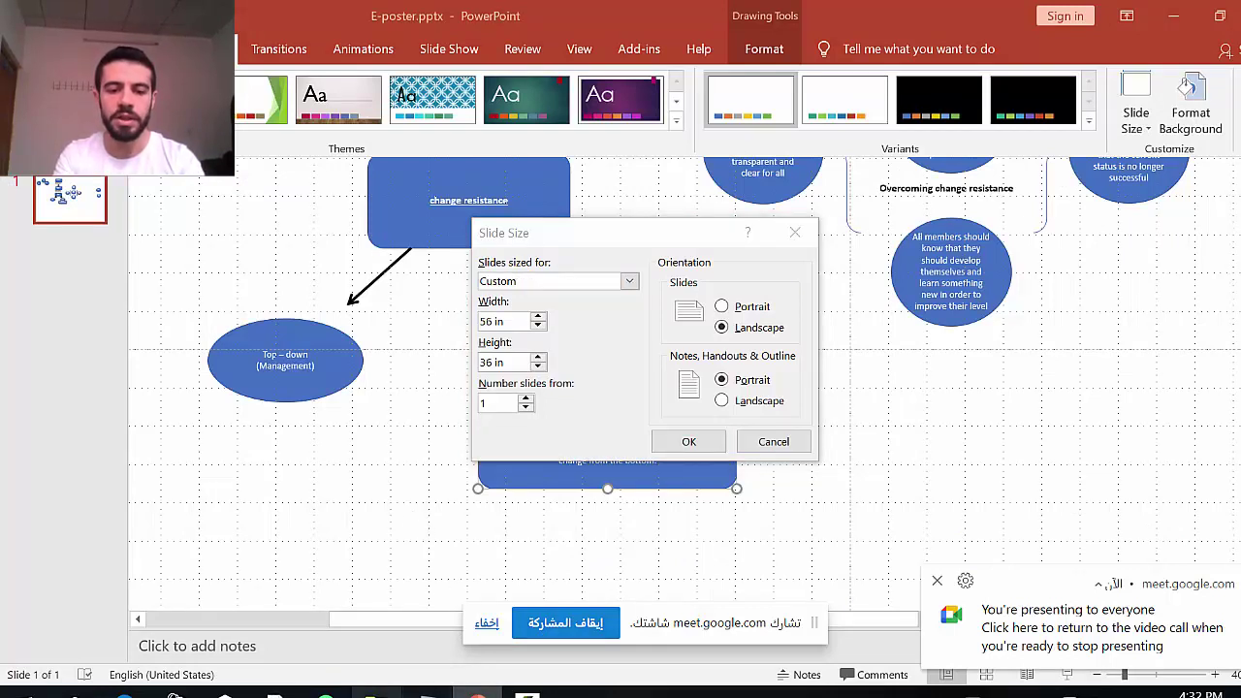
mouse_move(275, 690)
click(359, 644)
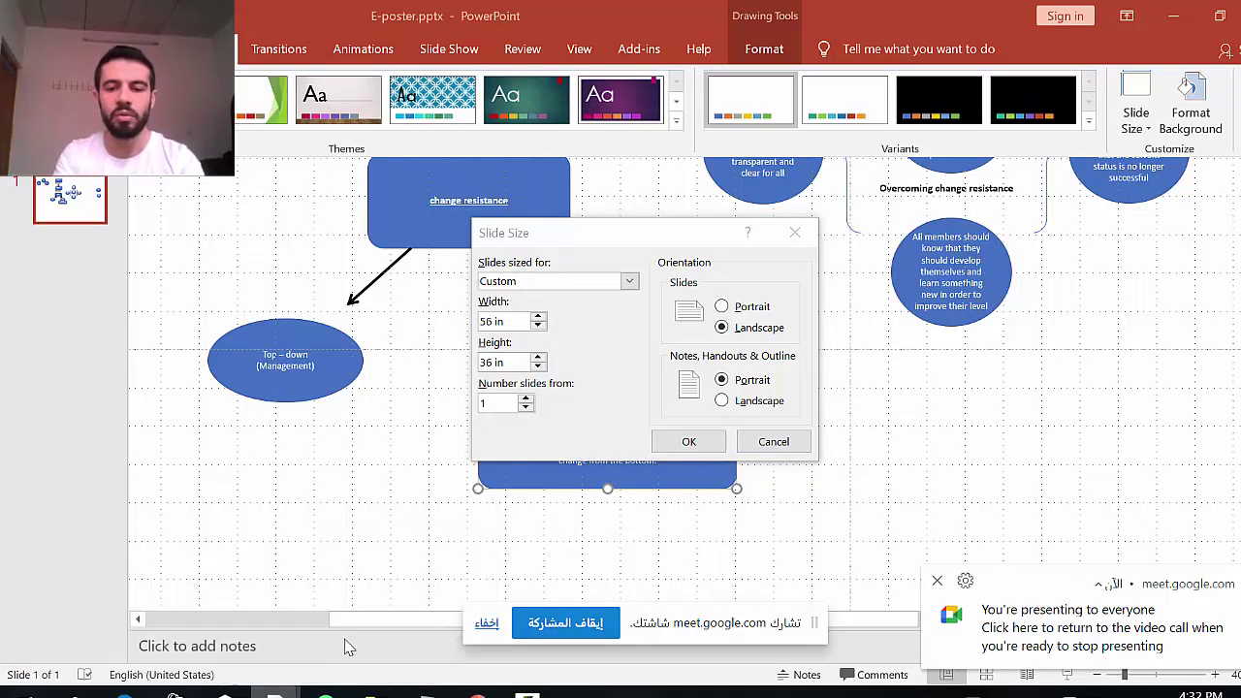
mouse_move(275, 690)
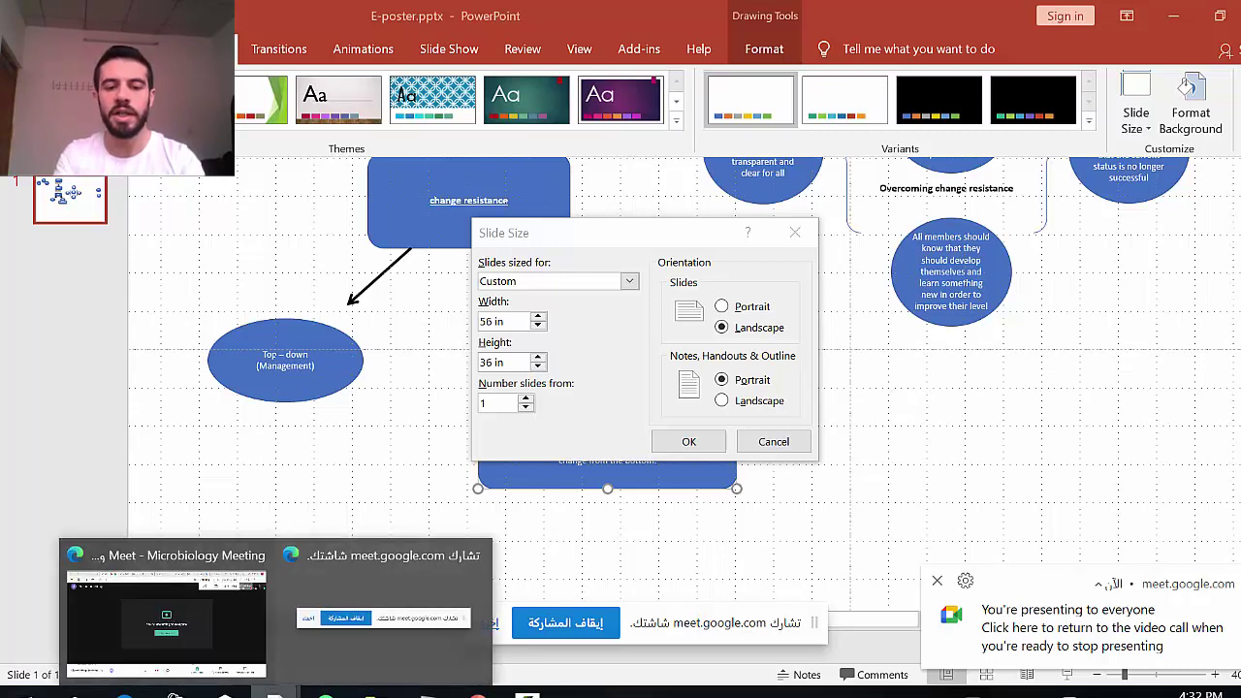
click(205, 658)
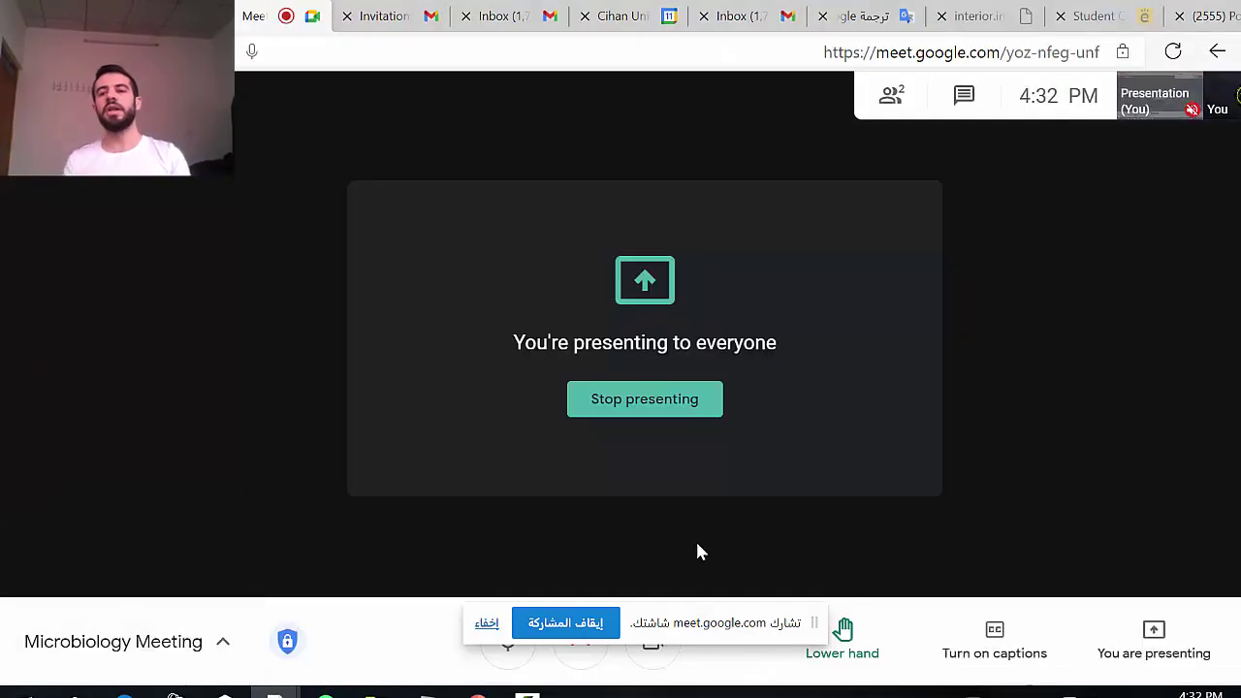